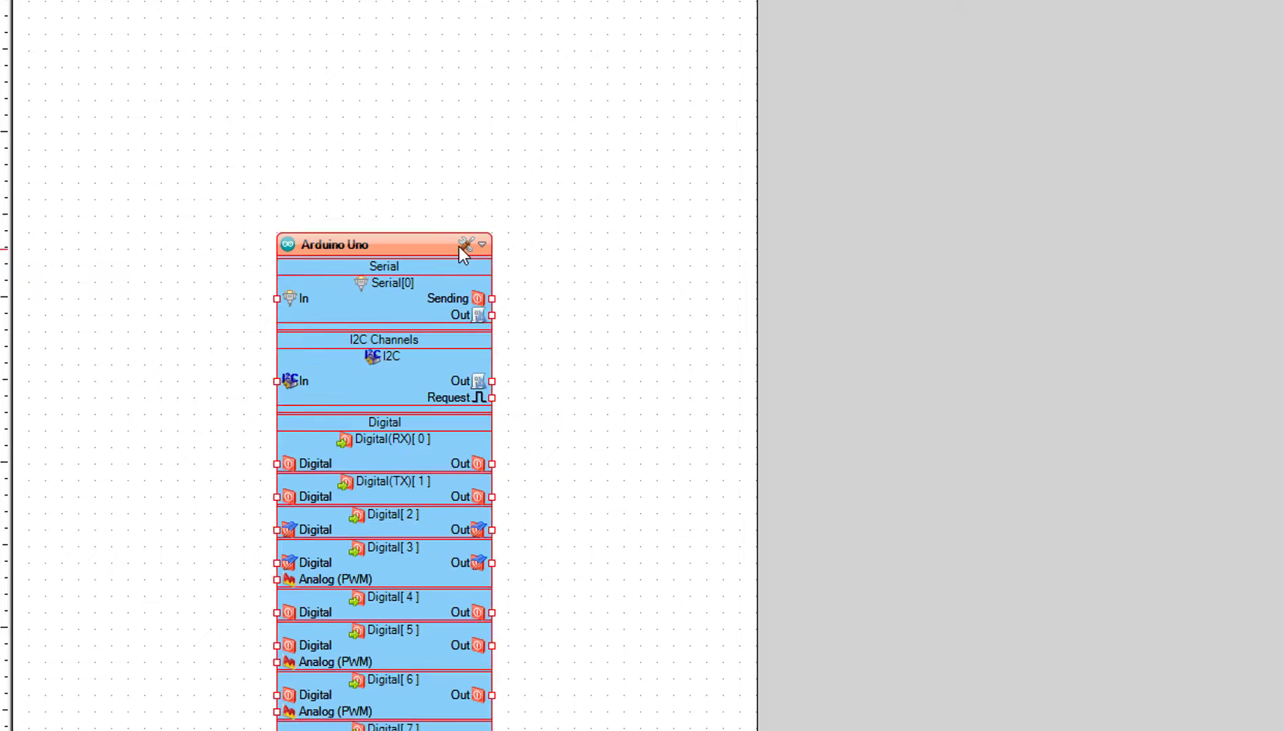
- Keep Arduino Uno as the selected board type
left_click(463, 247)
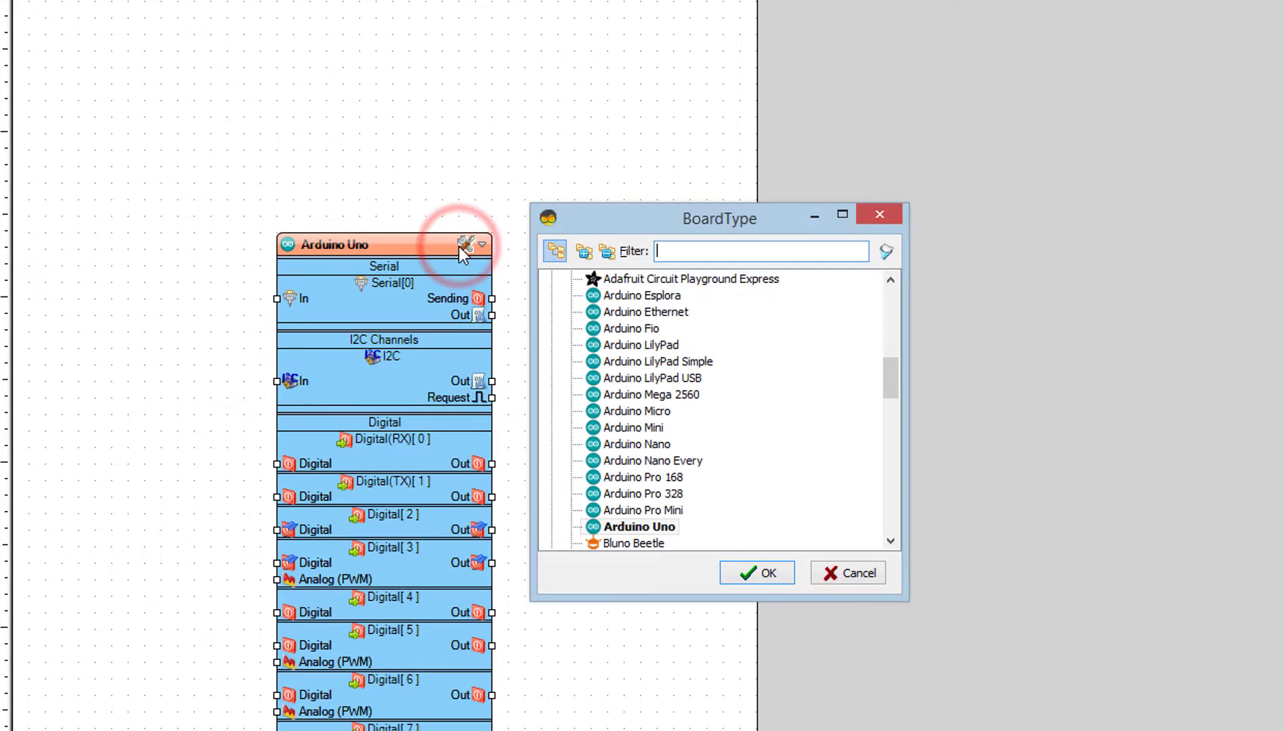
left_click(652, 527)
left_click(741, 569)
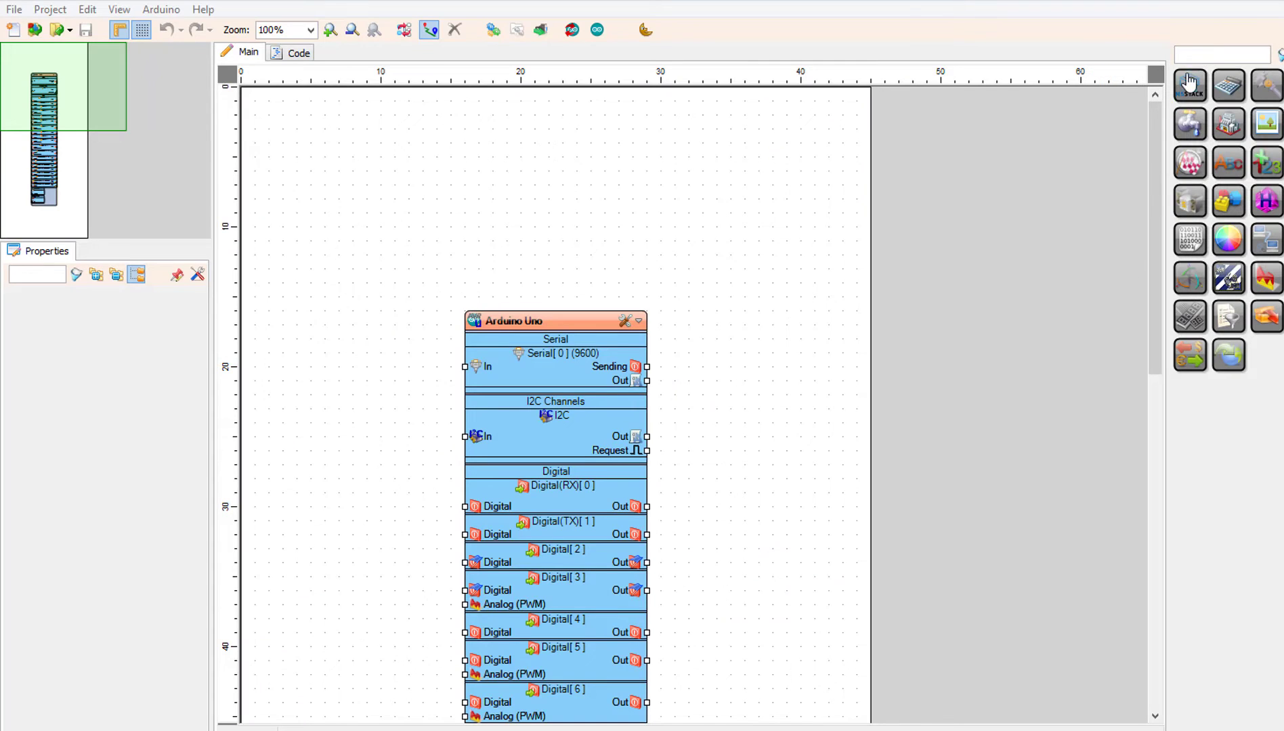
- Find SSD1331 in the toolbox and place DisplayOLED1 to the left of the Arduino
left_click(1204, 53)
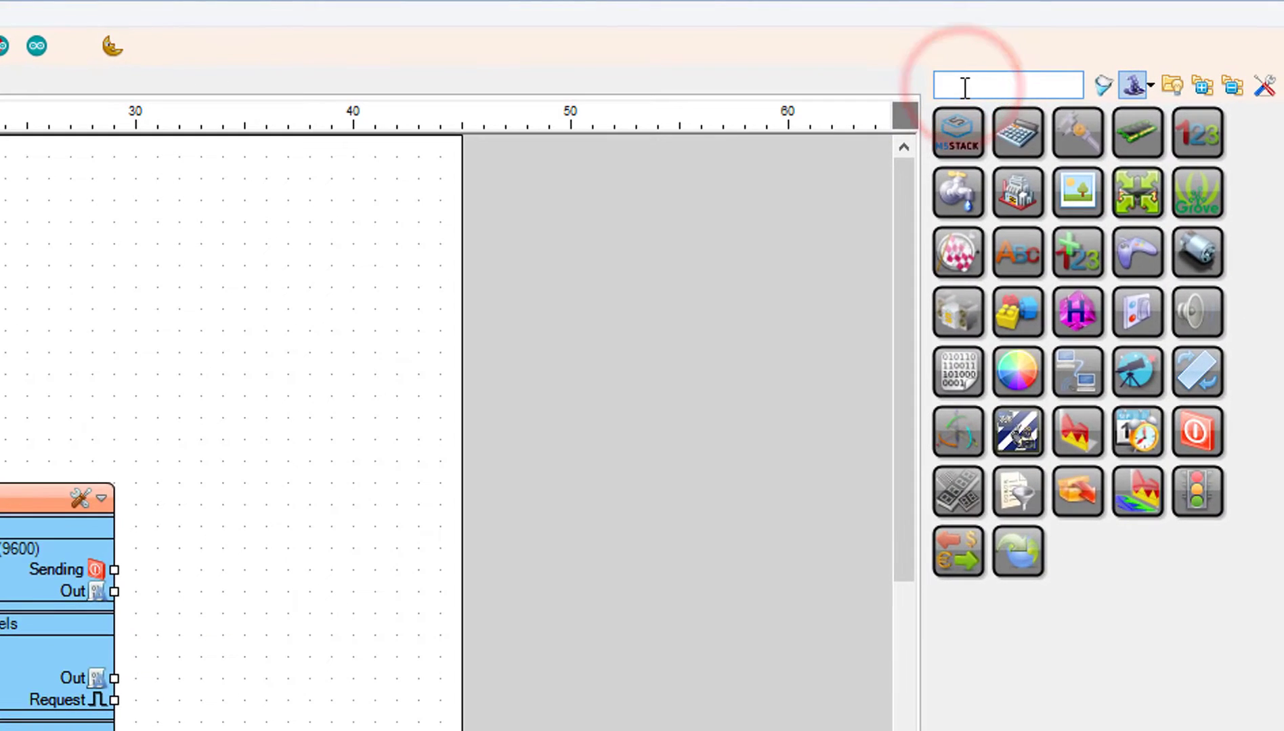
type("SSD1")
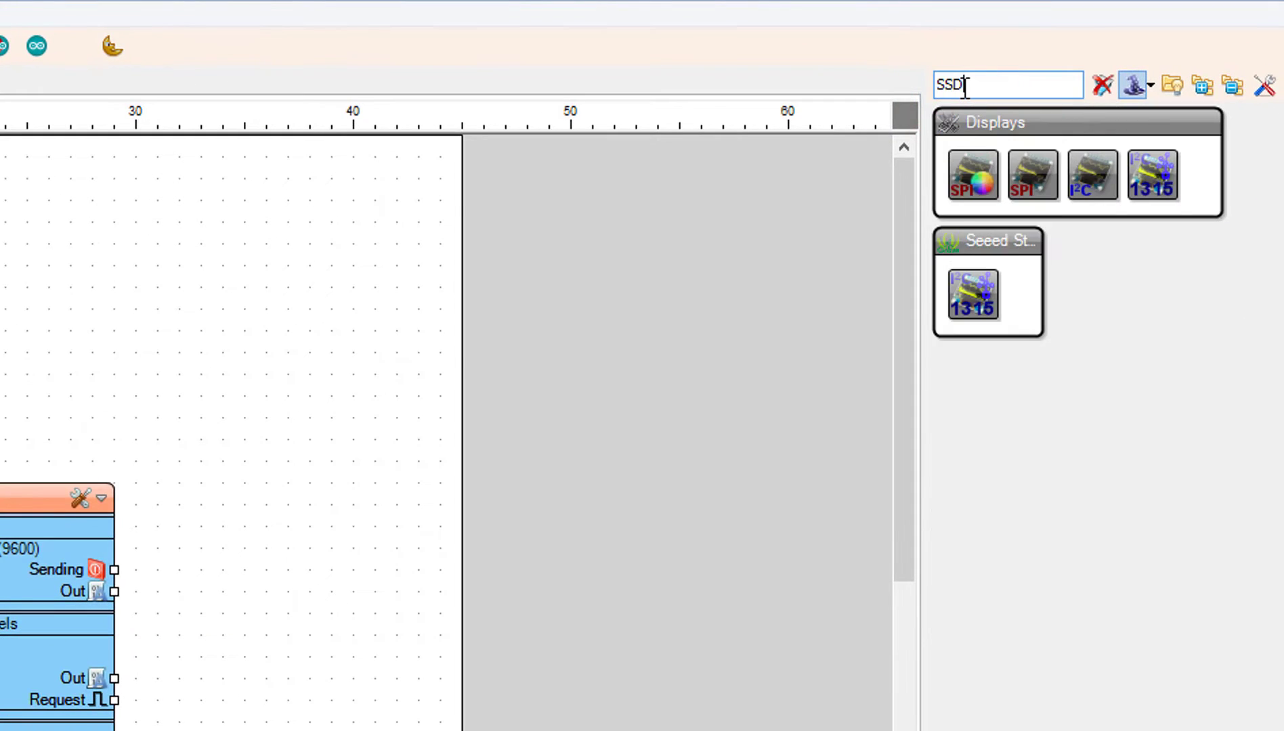
type("331")
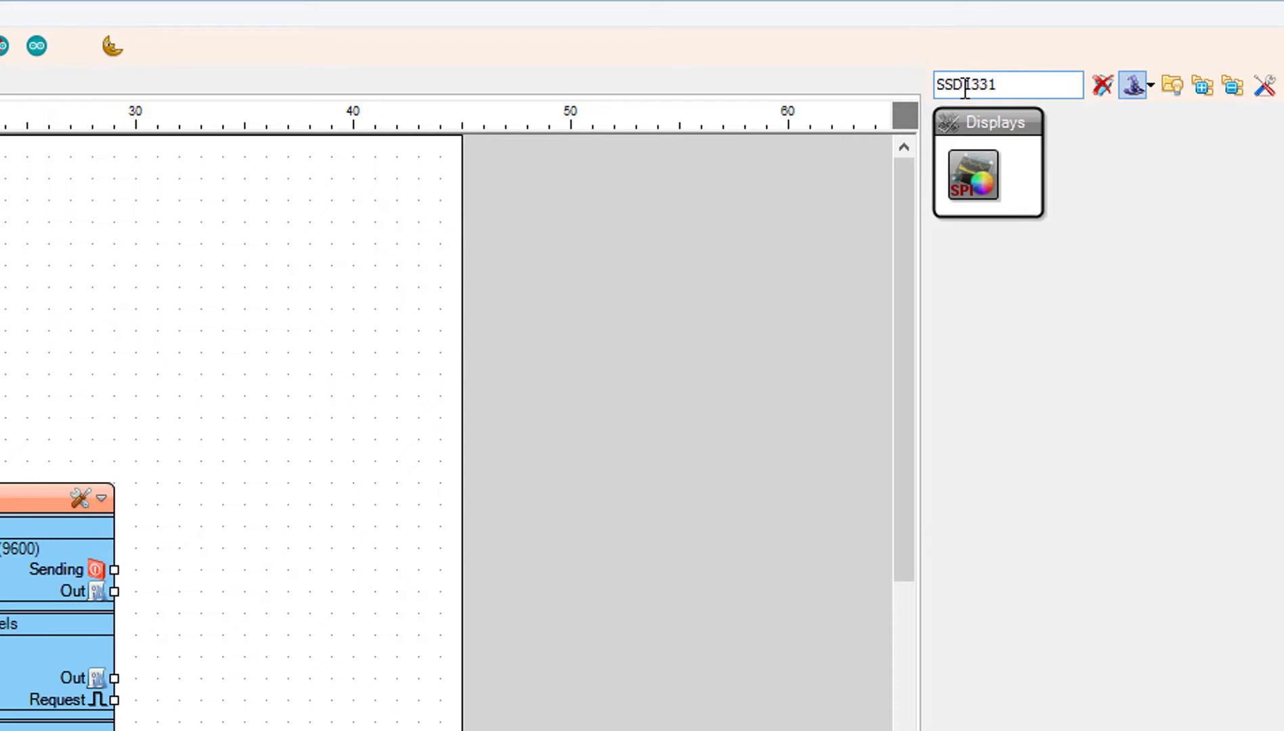
left_click_drag(973, 176, 301, 341)
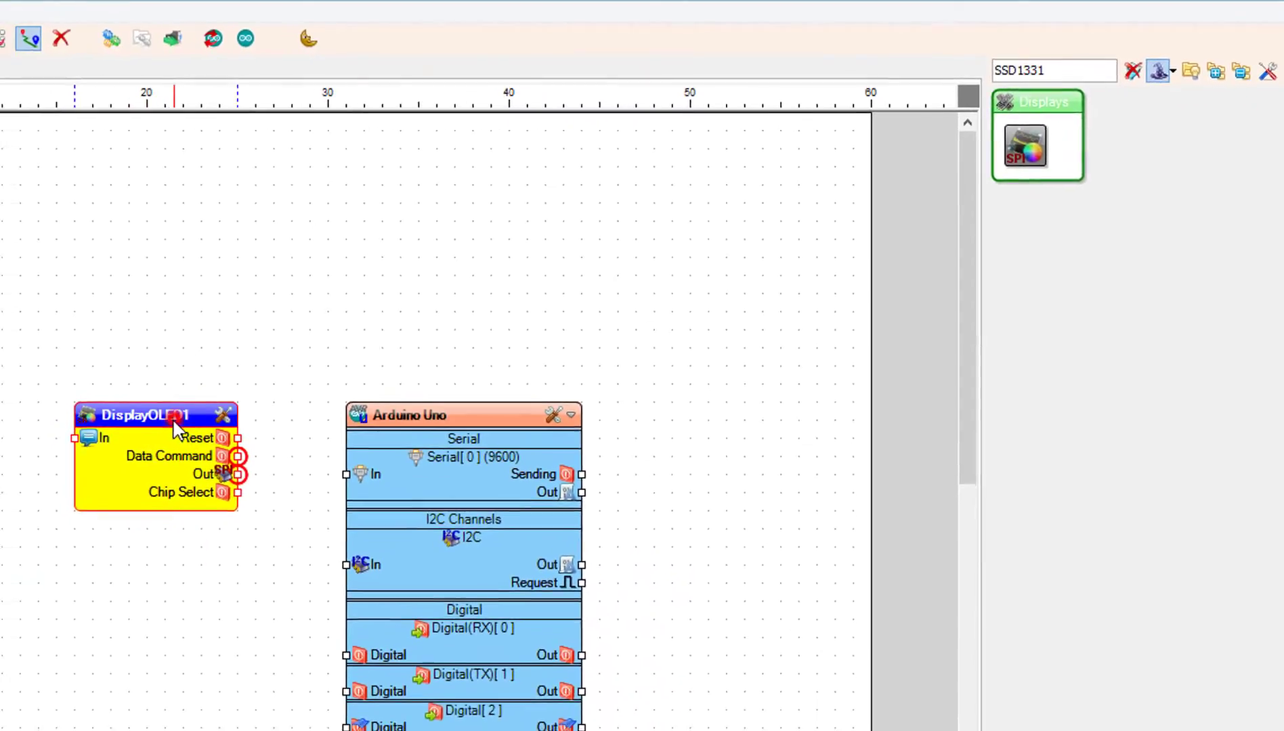
left_click_drag(60, 450, 59, 412)
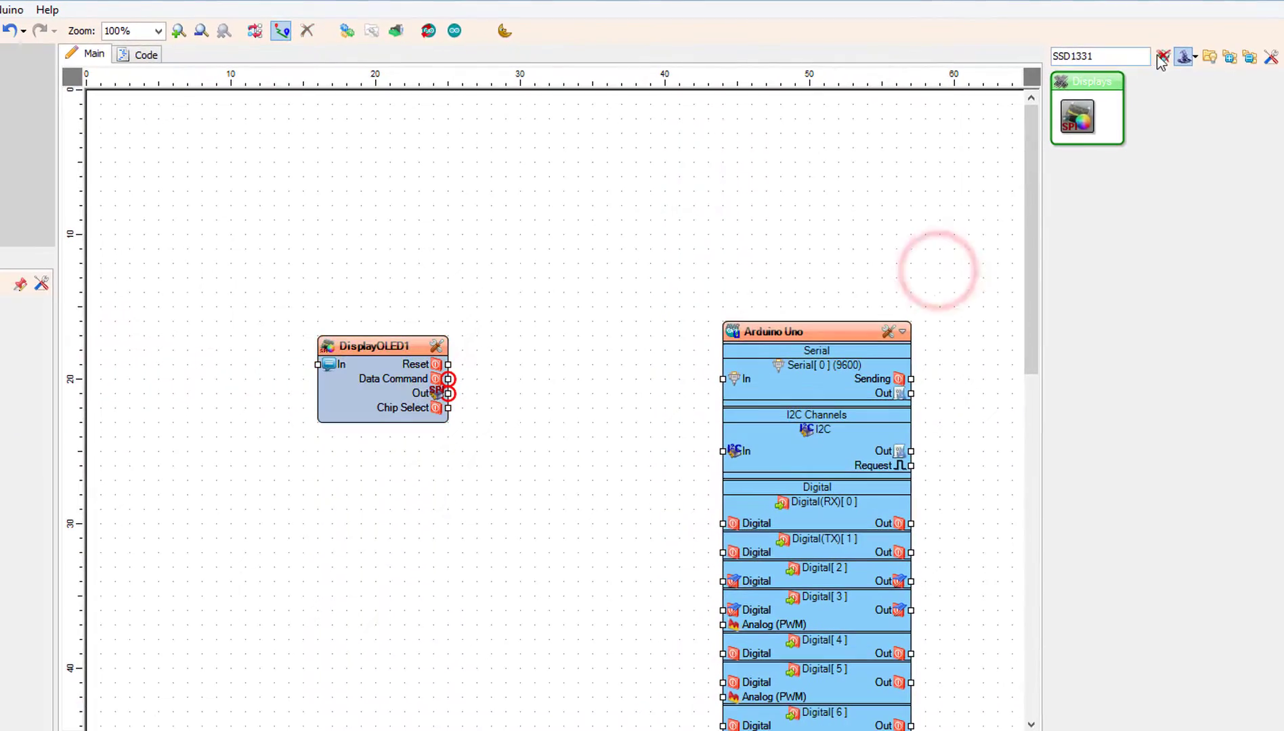
- Add the ST7789 display, Display1, below DisplayOLED1
left_click(1161, 57)
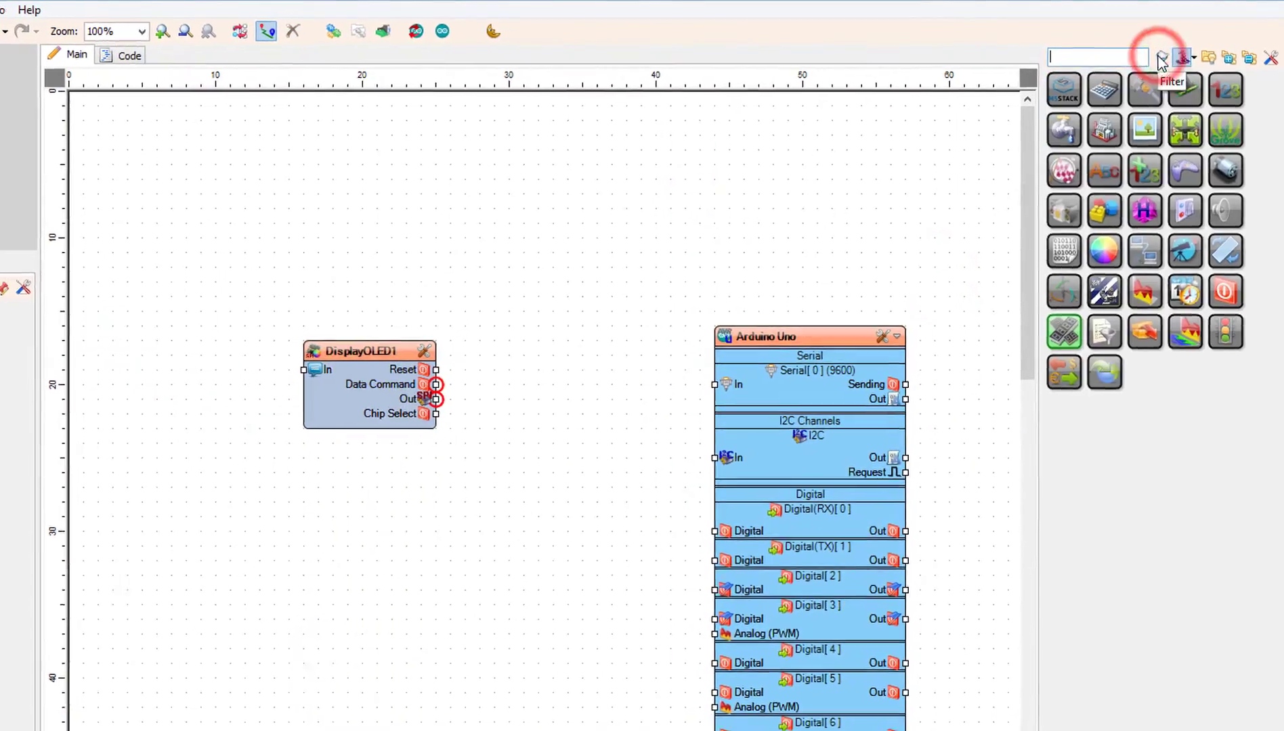
type("S")
type("T")
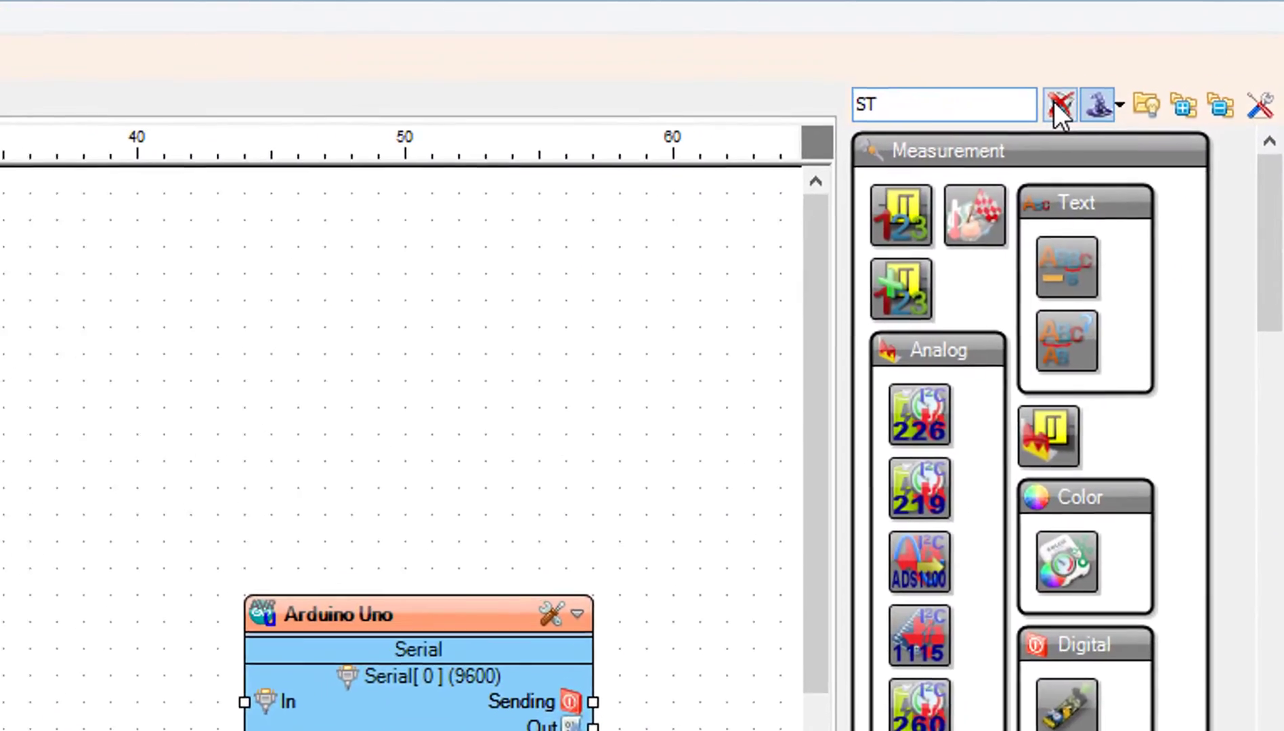
type("7789")
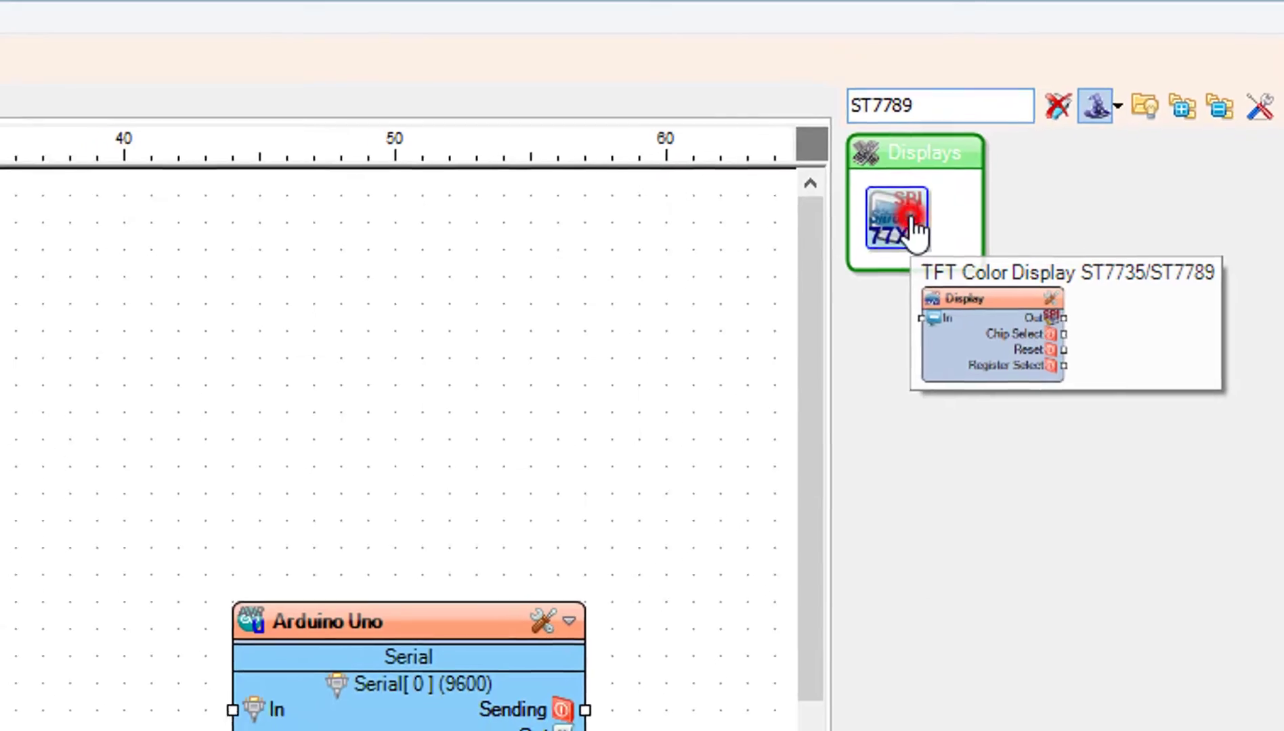
double_click(870, 236)
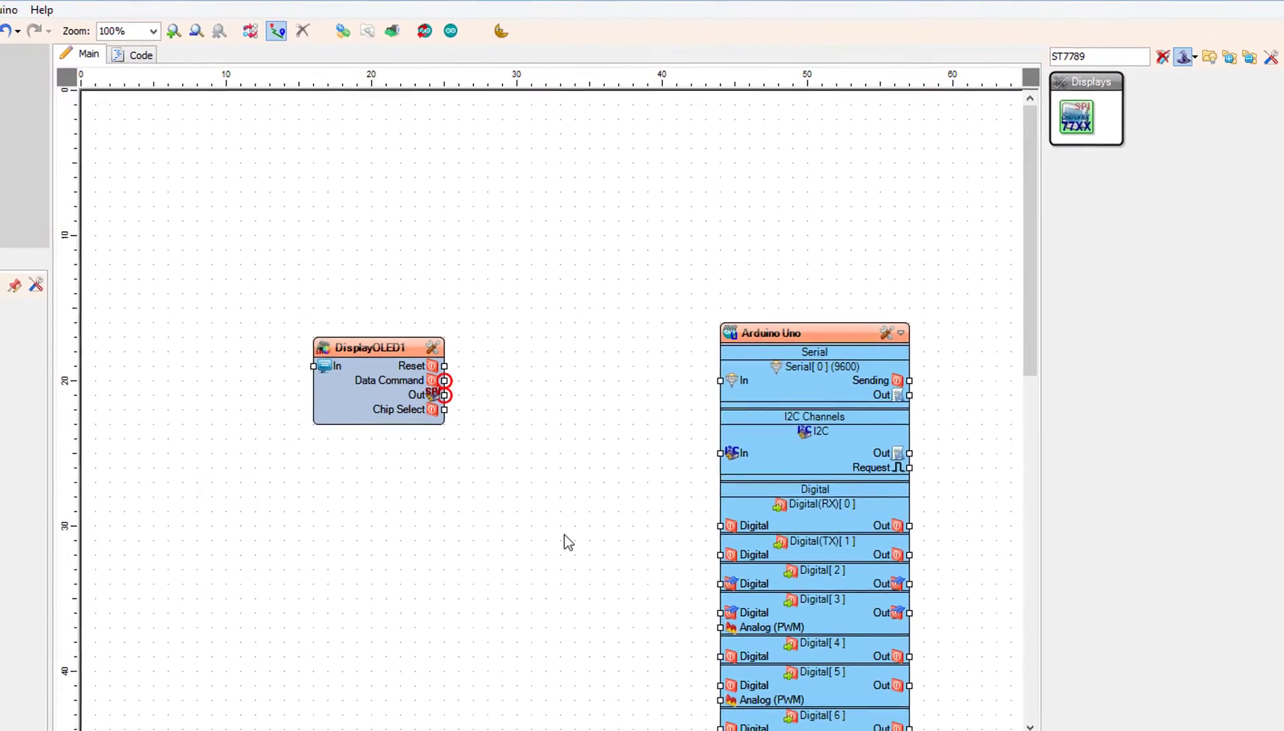
left_click(566, 539)
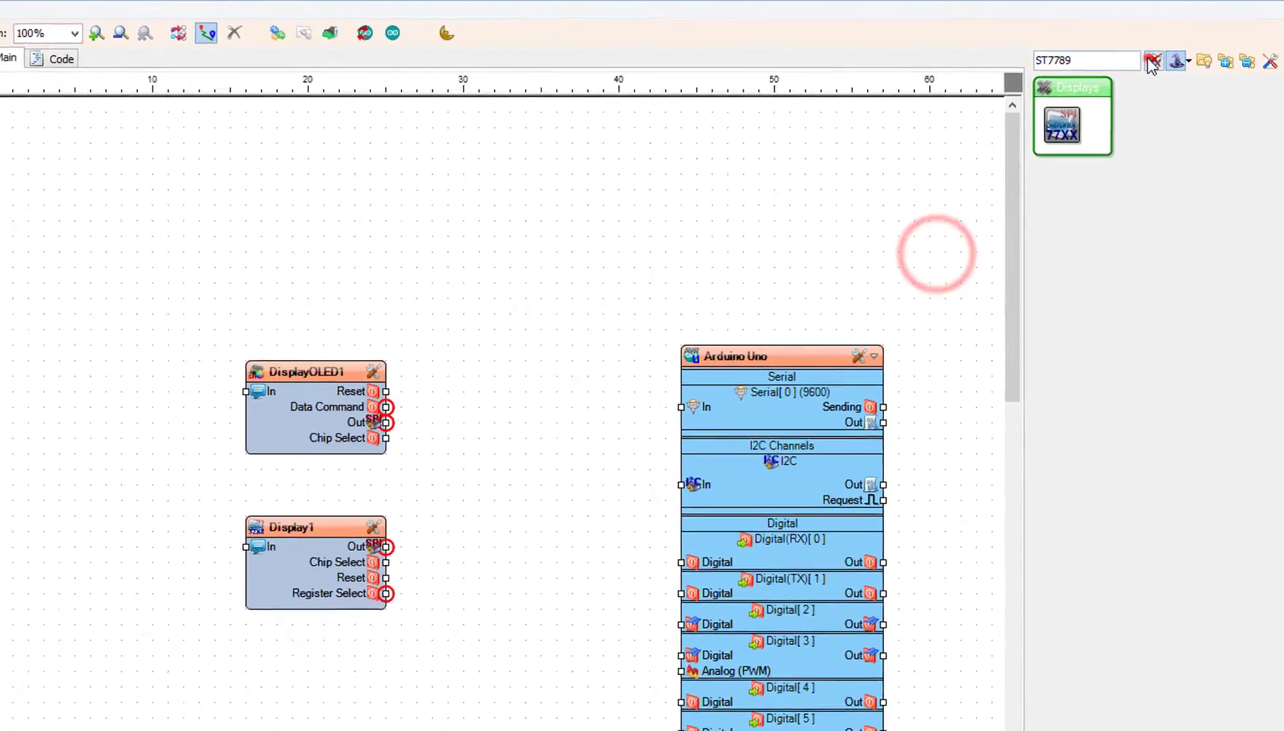
- Place DigitalMultiMerger1 between the displays and the Arduino
left_click(1153, 62)
type("DIGITAL MULTI ")
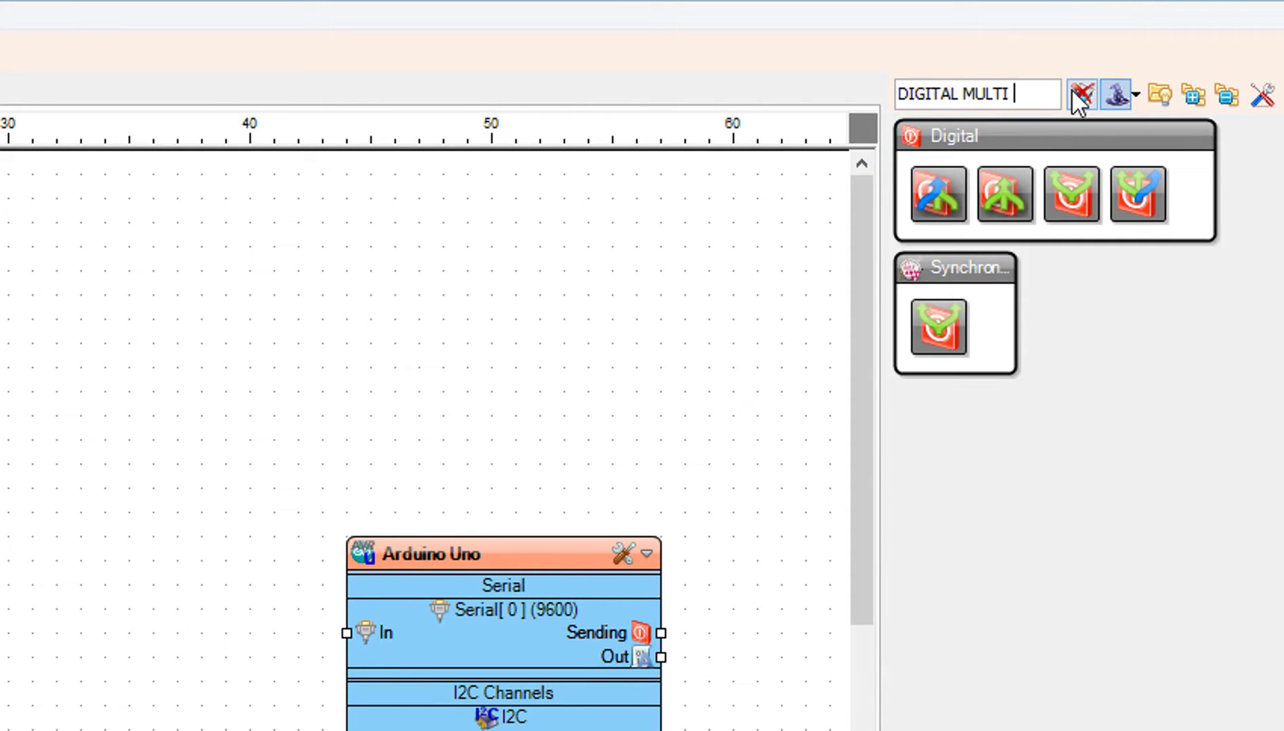
type("SOURCE ")
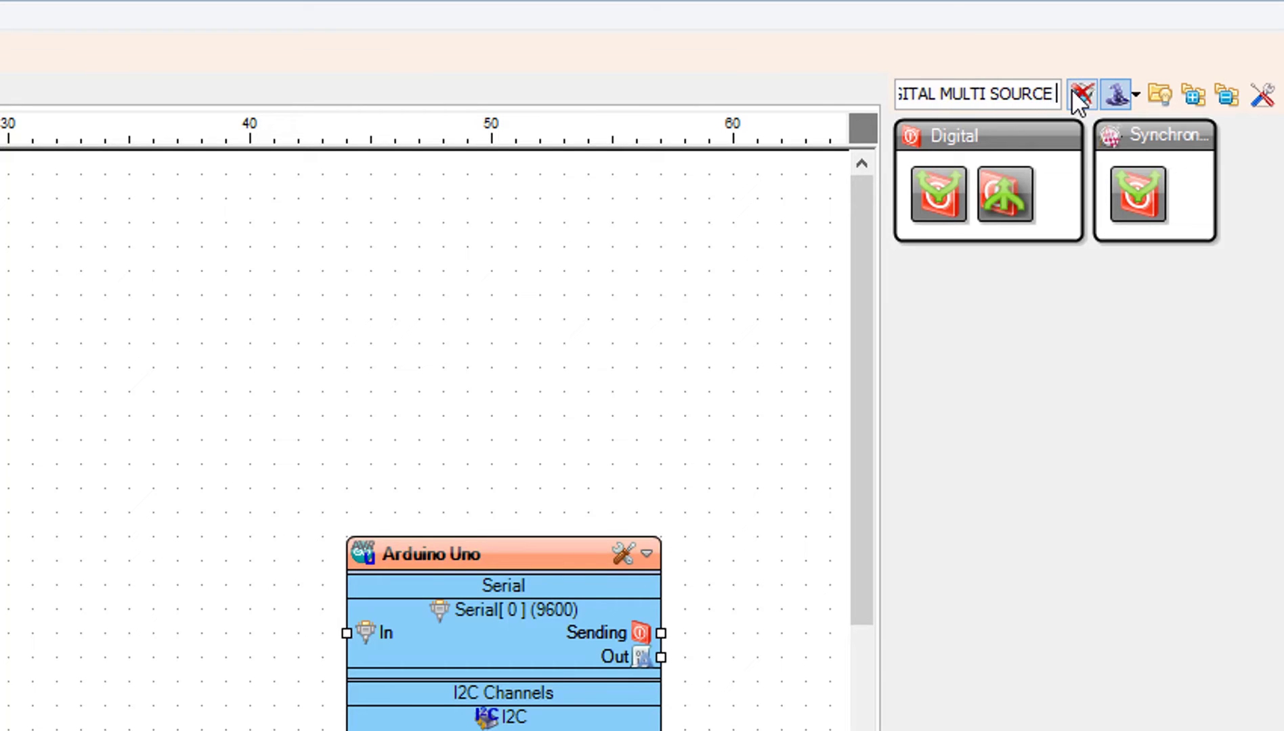
type("MERGER")
mouse_move(938, 195)
left_mouse_down()
mouse_move(401, 493)
mouse_move(481, 418)
left_mouse_up()
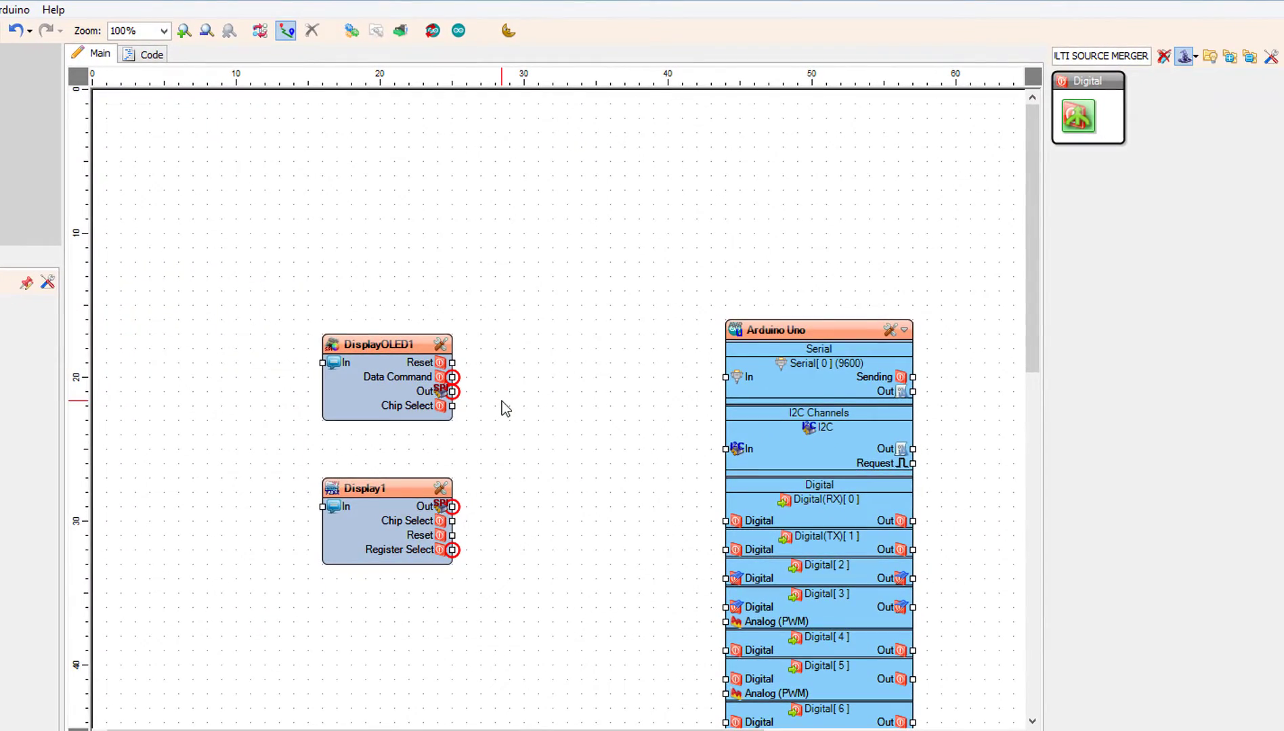
left_click(501, 401)
left_click(502, 380)
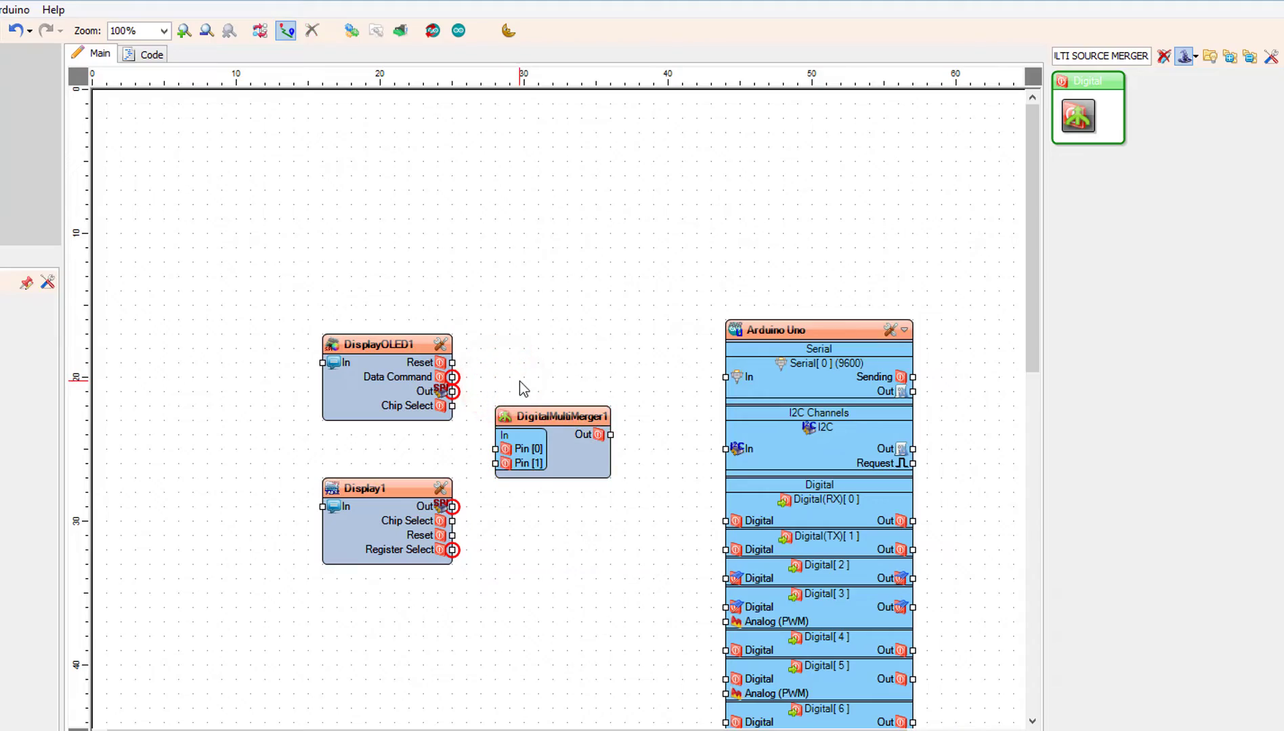
- Change Display1's Type property to dtST7789_240_240, widening the Properties panel along the way
left_click(366, 489)
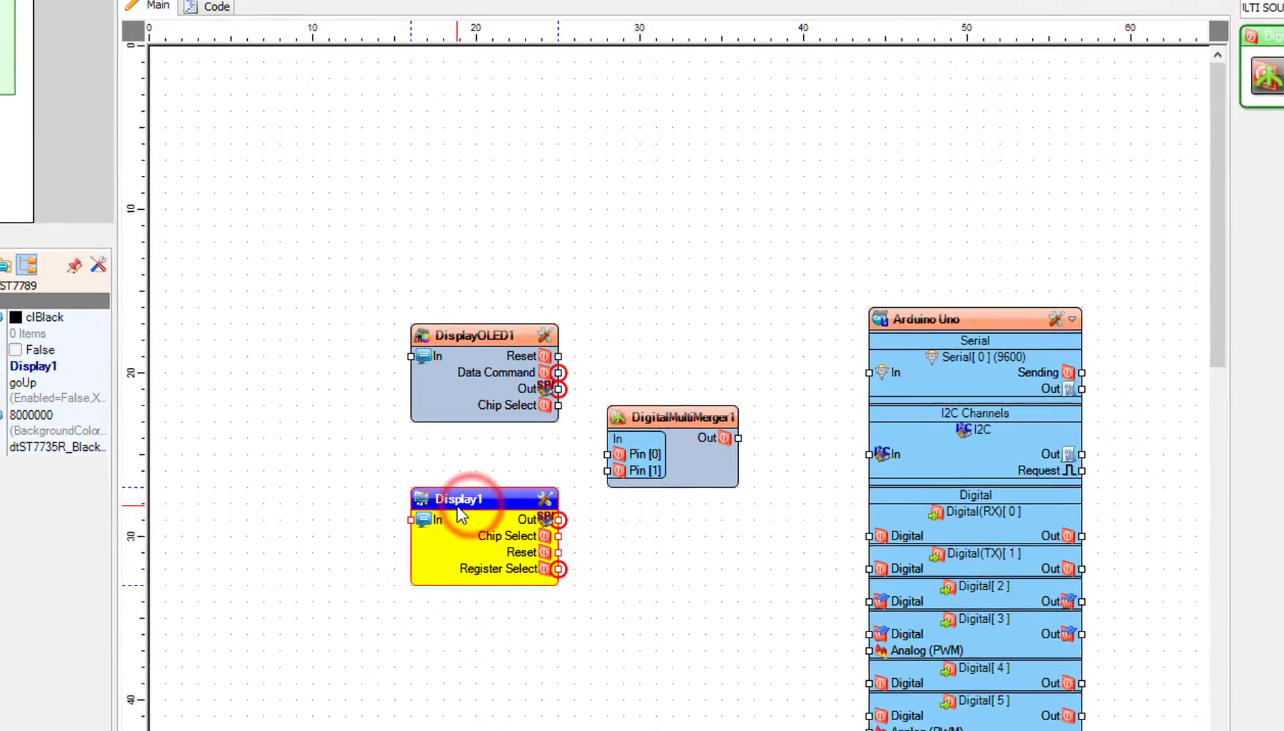
left_click(100, 451)
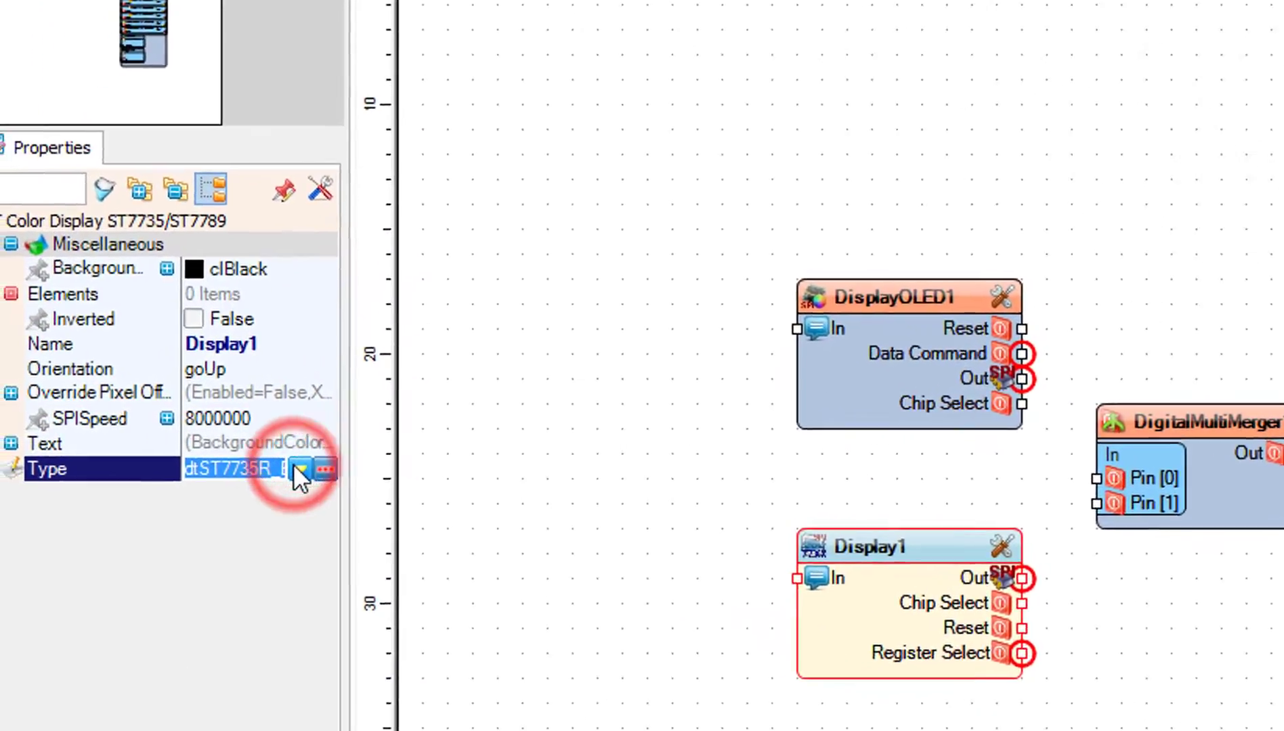
left_click(155, 451)
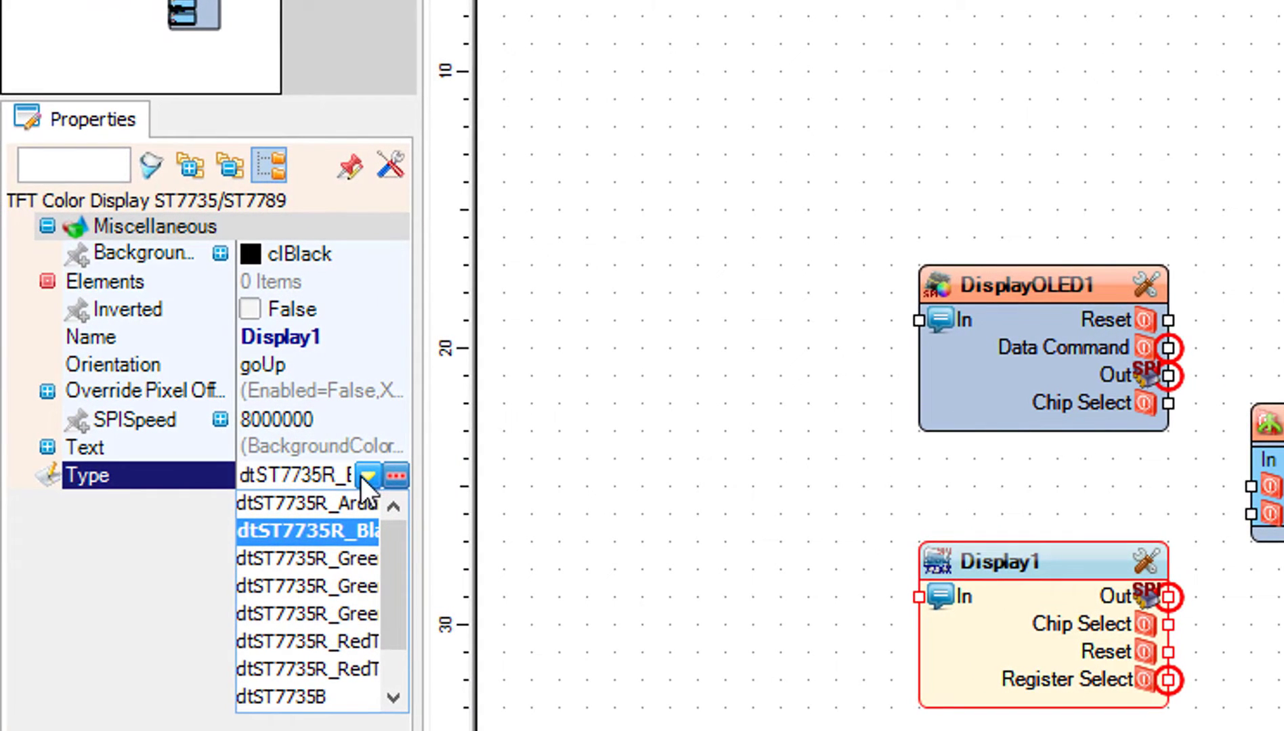
left_click_drag(419, 530, 502, 533)
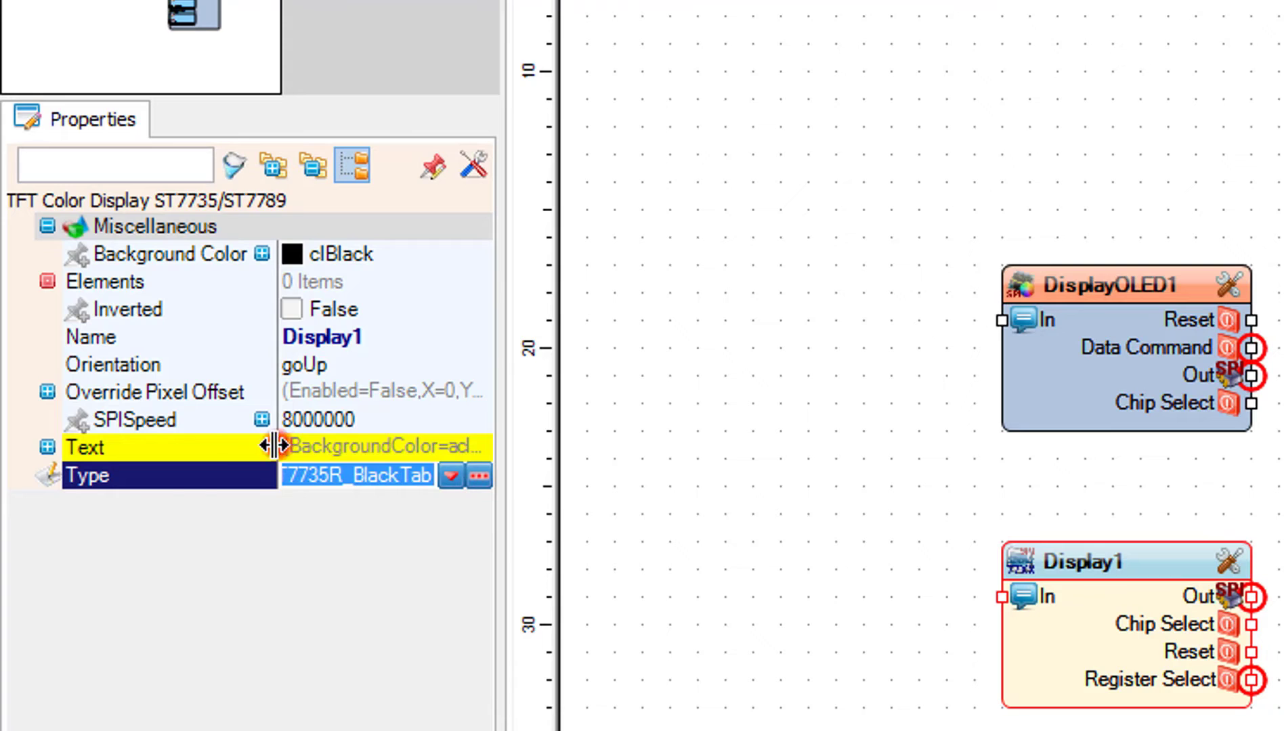
left_click_drag(279, 447, 160, 447)
left_click(451, 476)
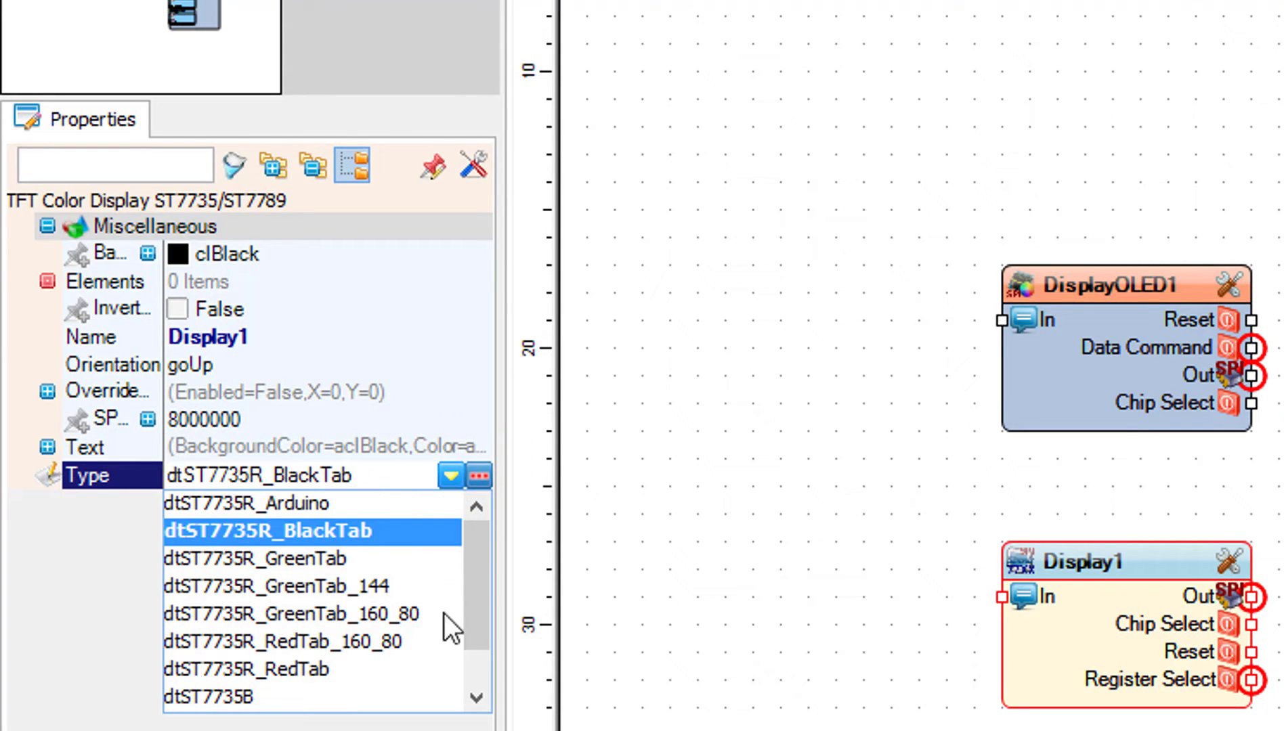
left_click_drag(473, 561, 479, 686)
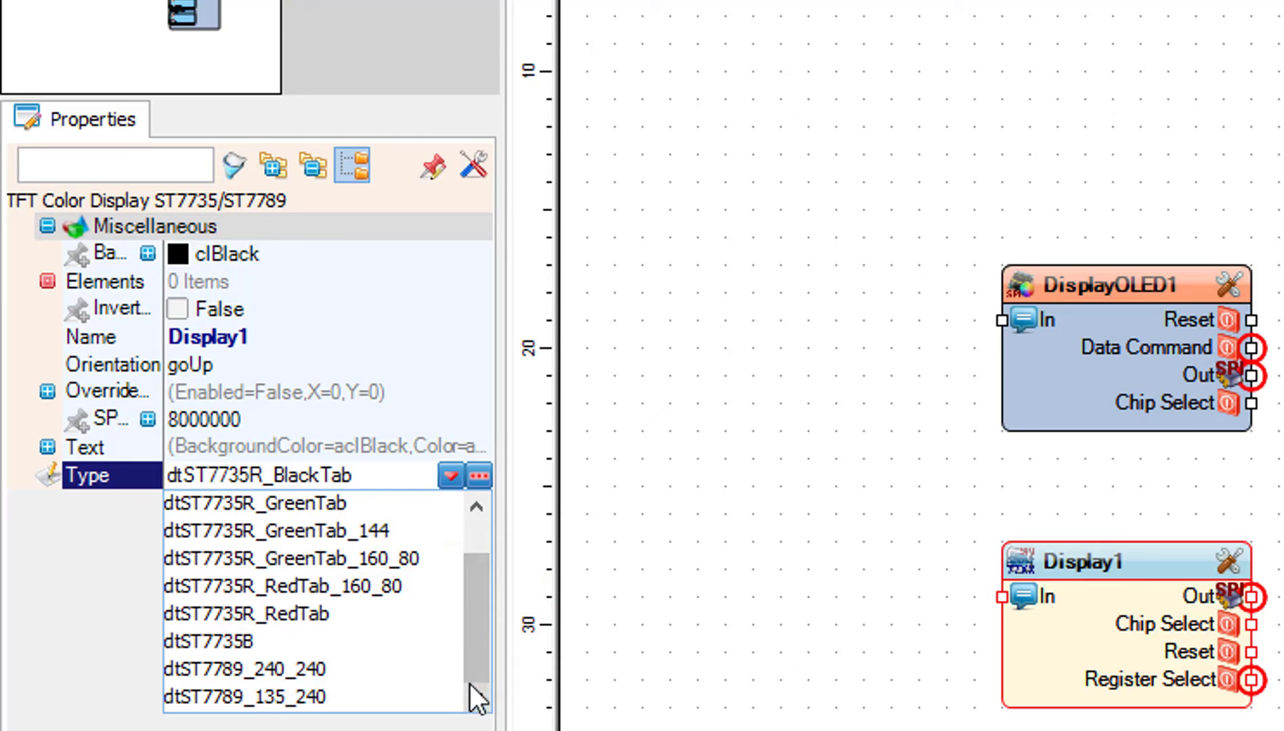
left_click(351, 670)
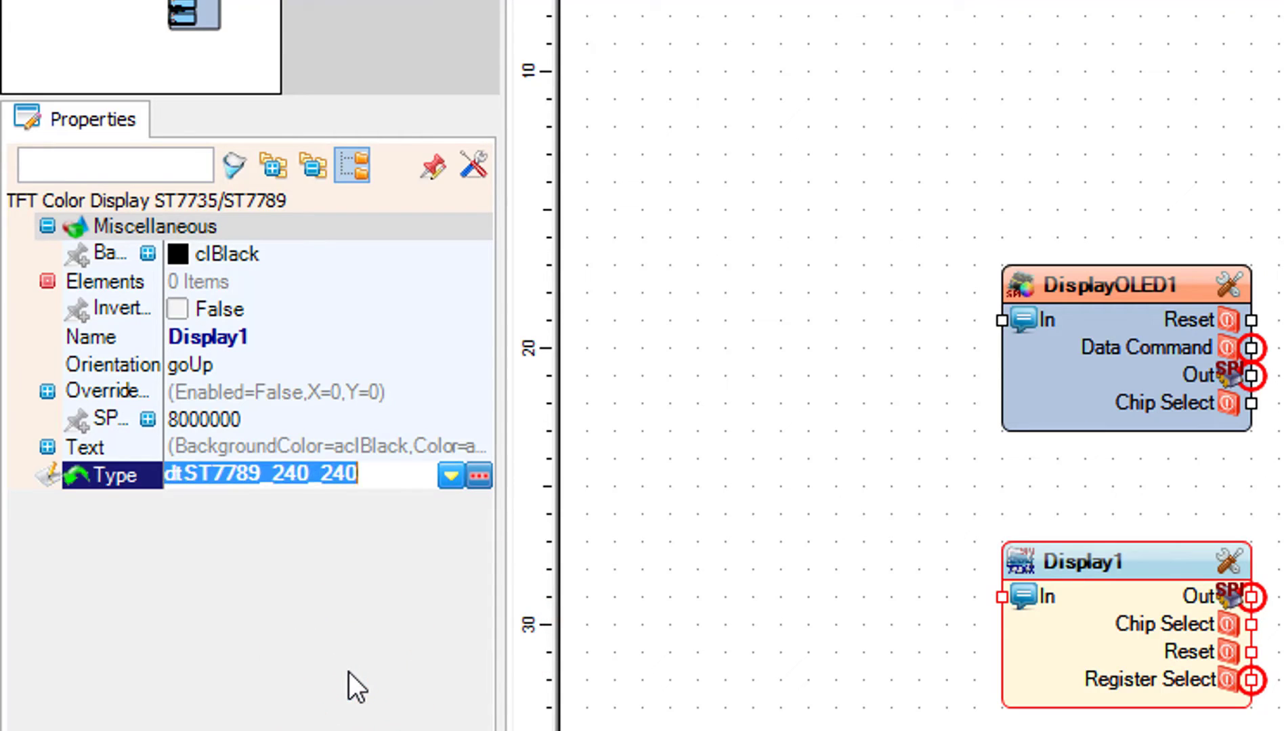
left_click(643, 575)
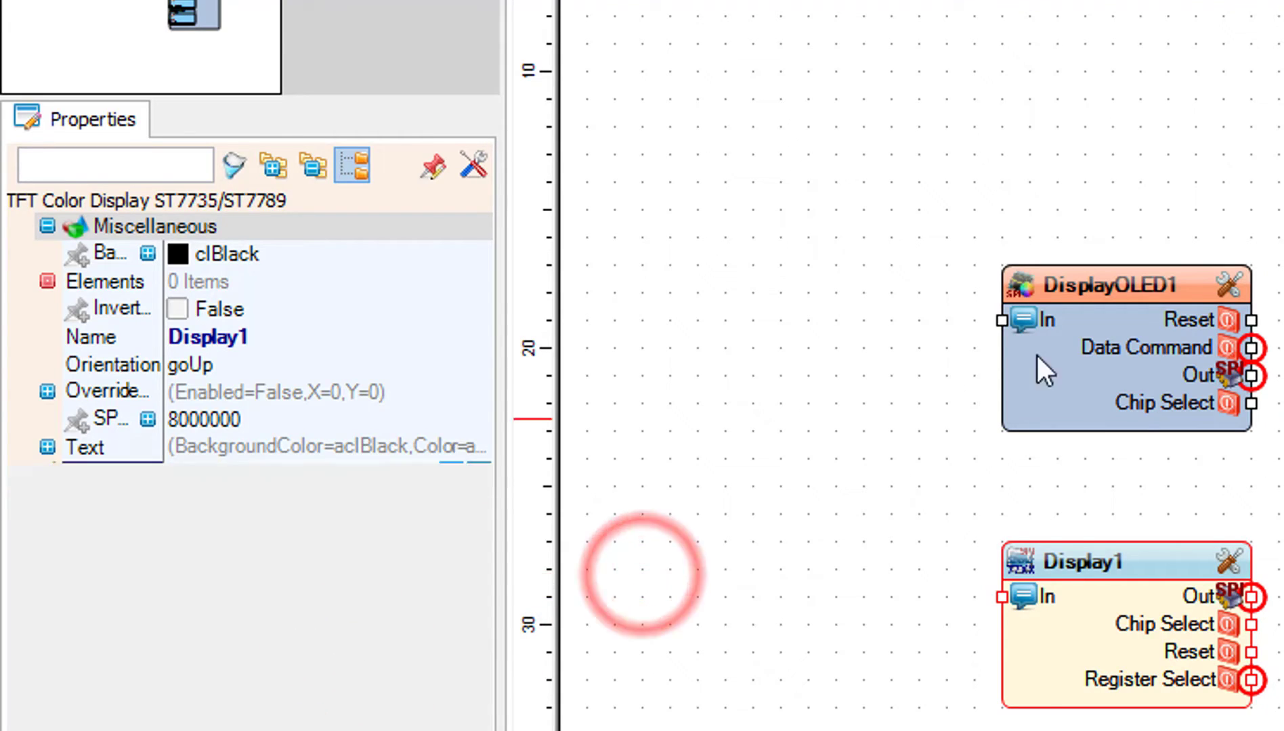
left_click(1070, 341)
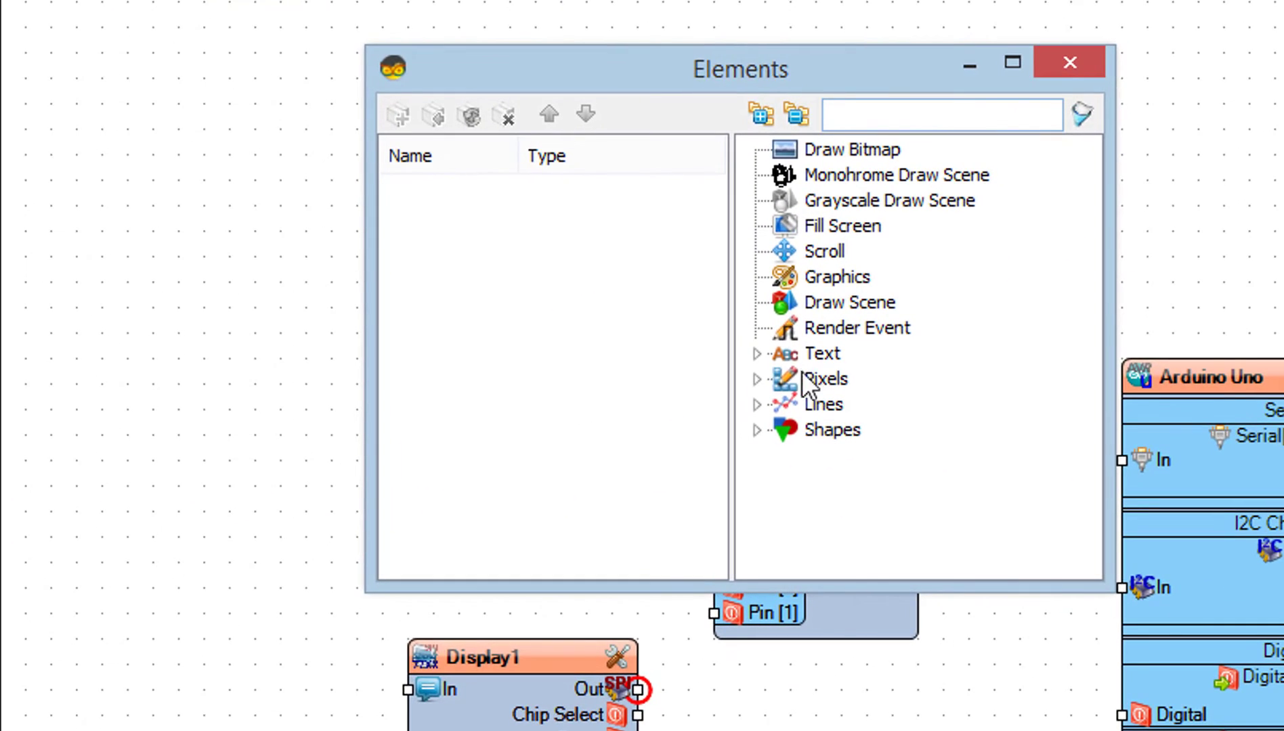
- Add a Draw Text1 element to DisplayOLED1 with size 3 and text SPI1
left_click(755, 354)
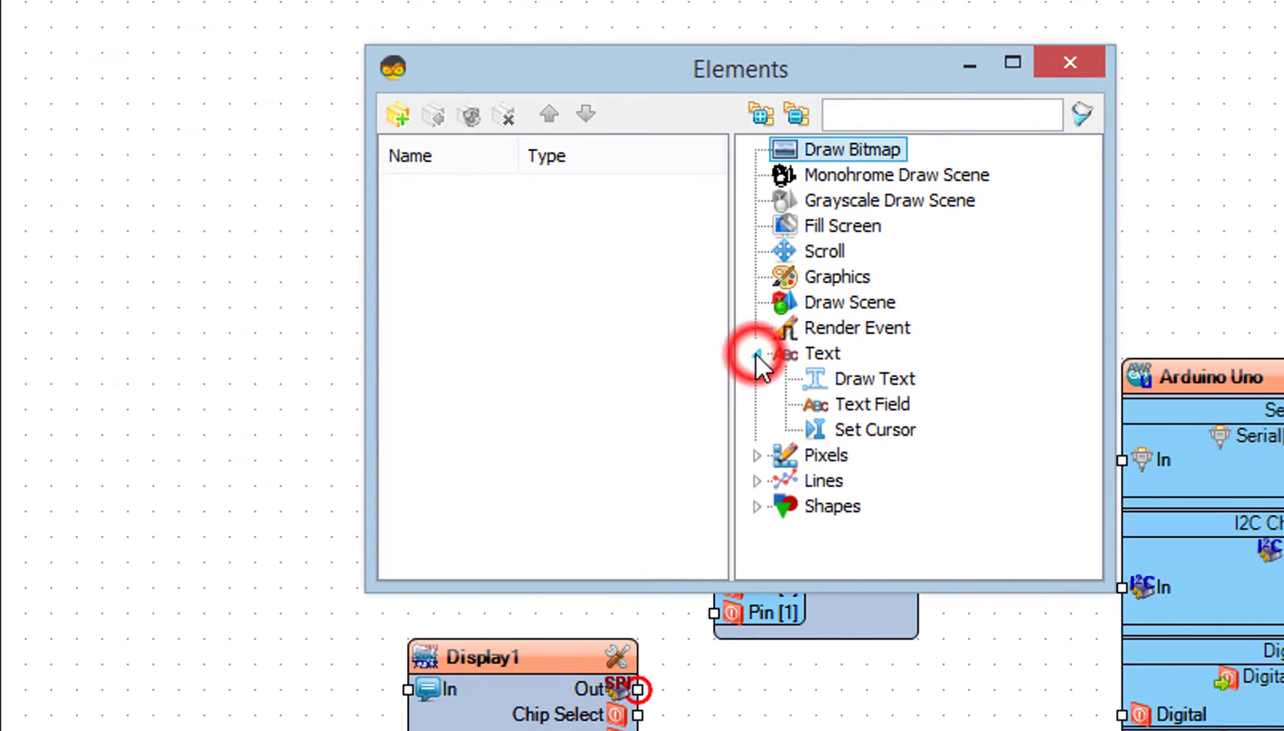
left_click(862, 380)
left_click_drag(863, 380, 542, 270)
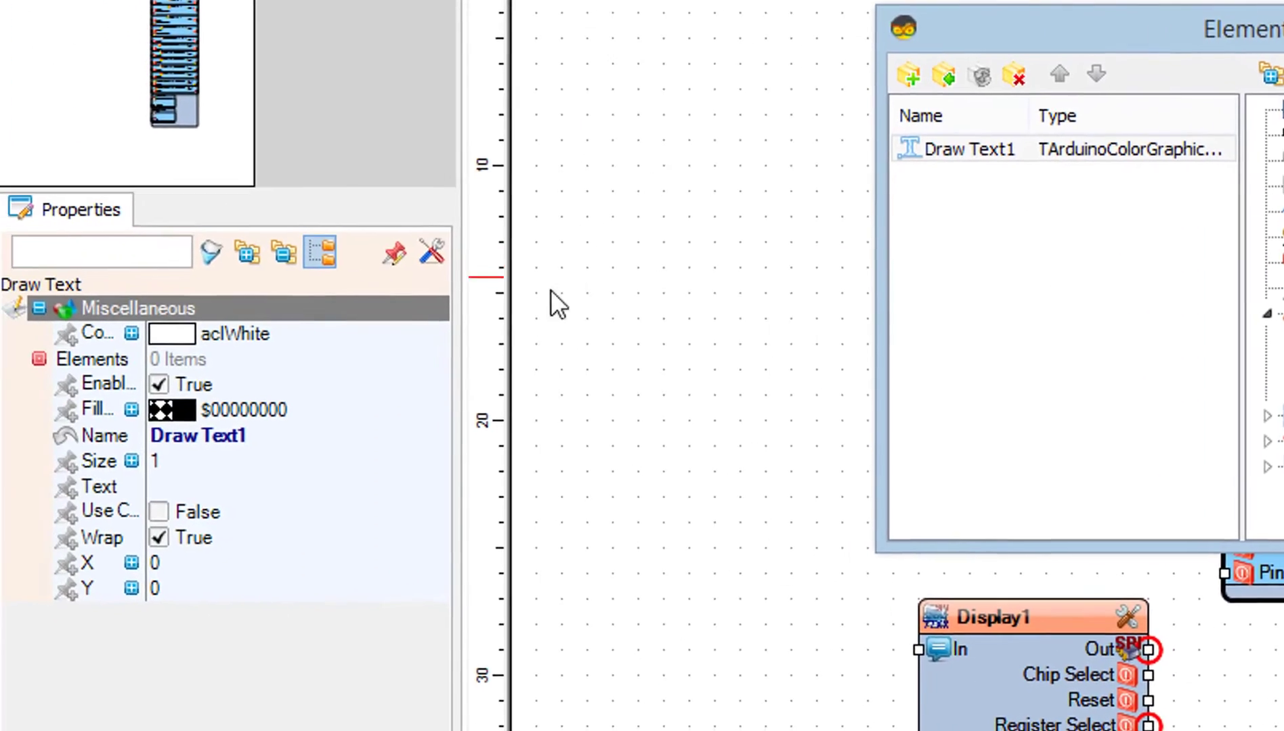
left_click(259, 435)
left_click(258, 459)
type("3")
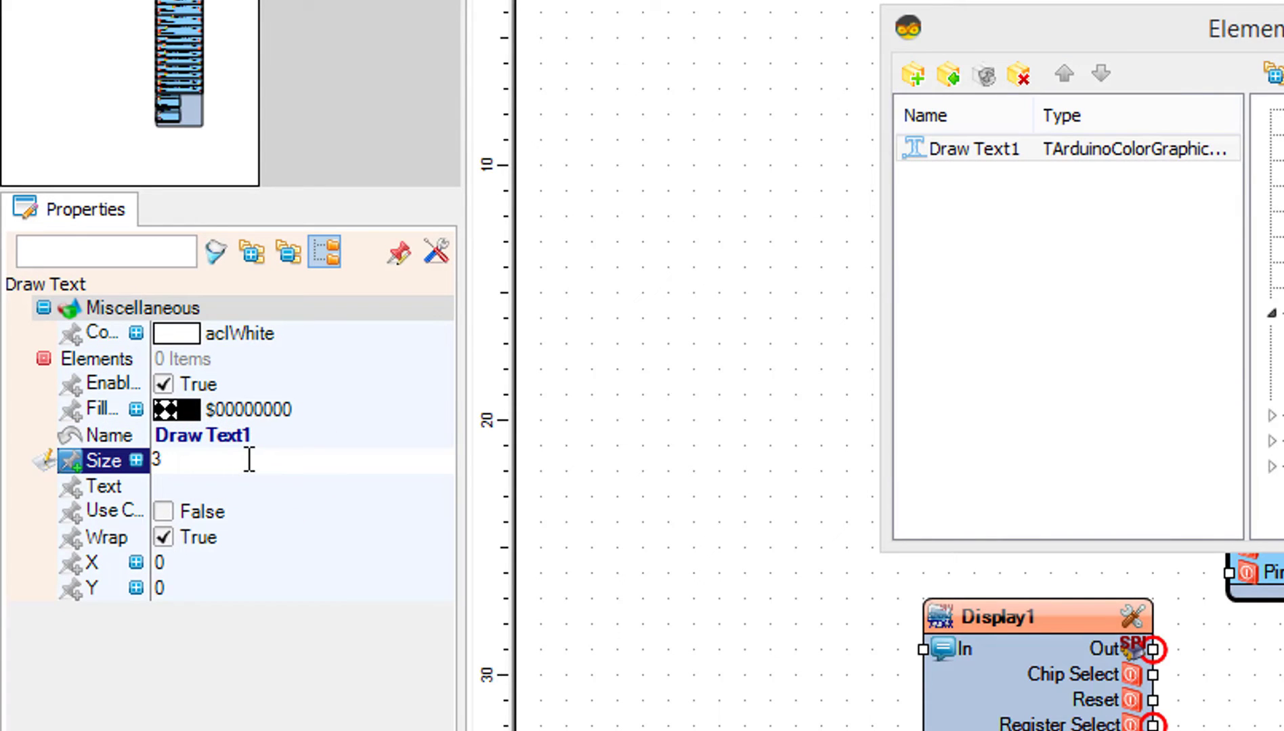
left_click(224, 485)
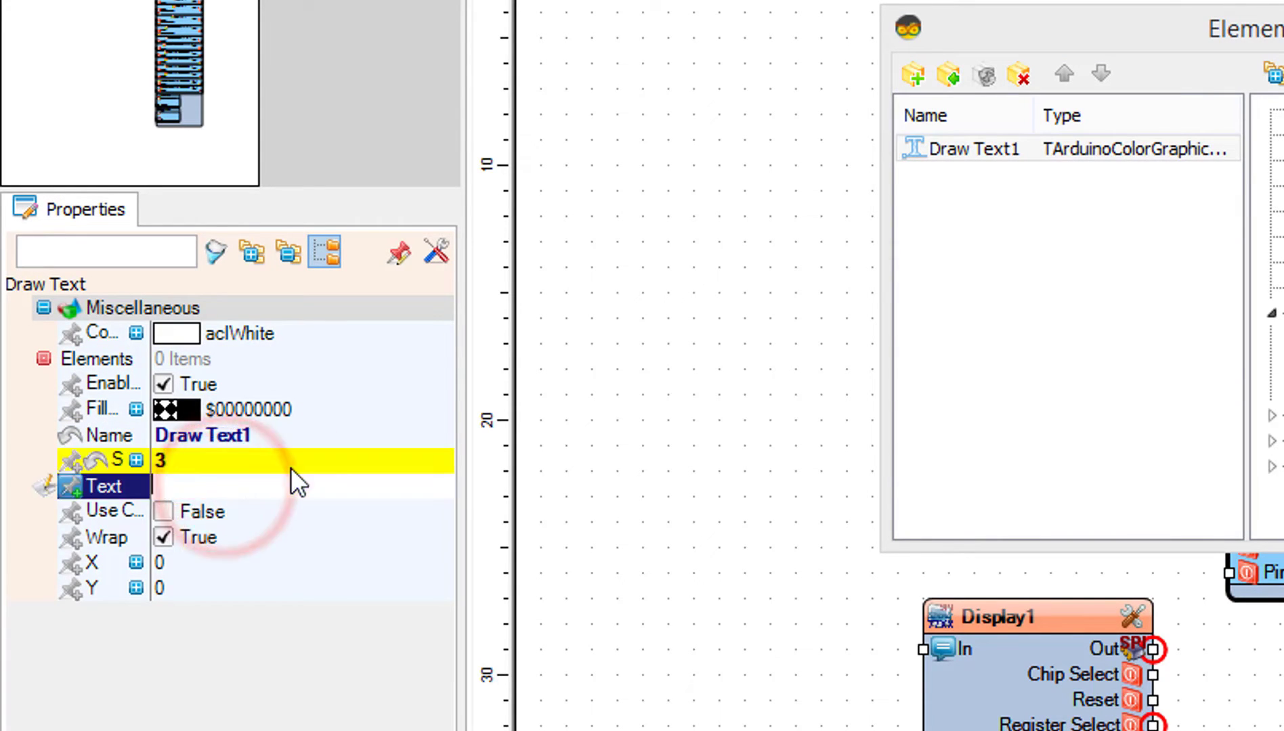
type("SPI1")
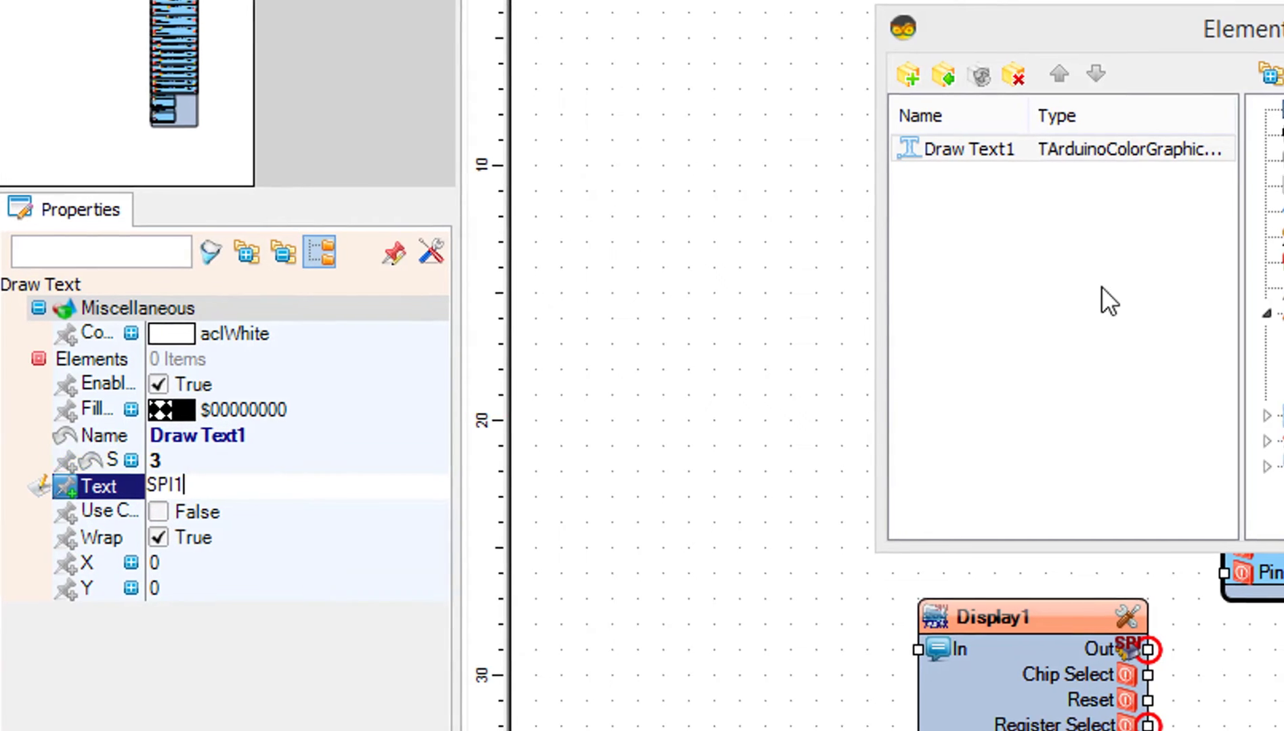
- Confirm the SPI1 text, close the editor, and move DisplayOLED1 up-left with Display1 beneath it
key("Return")
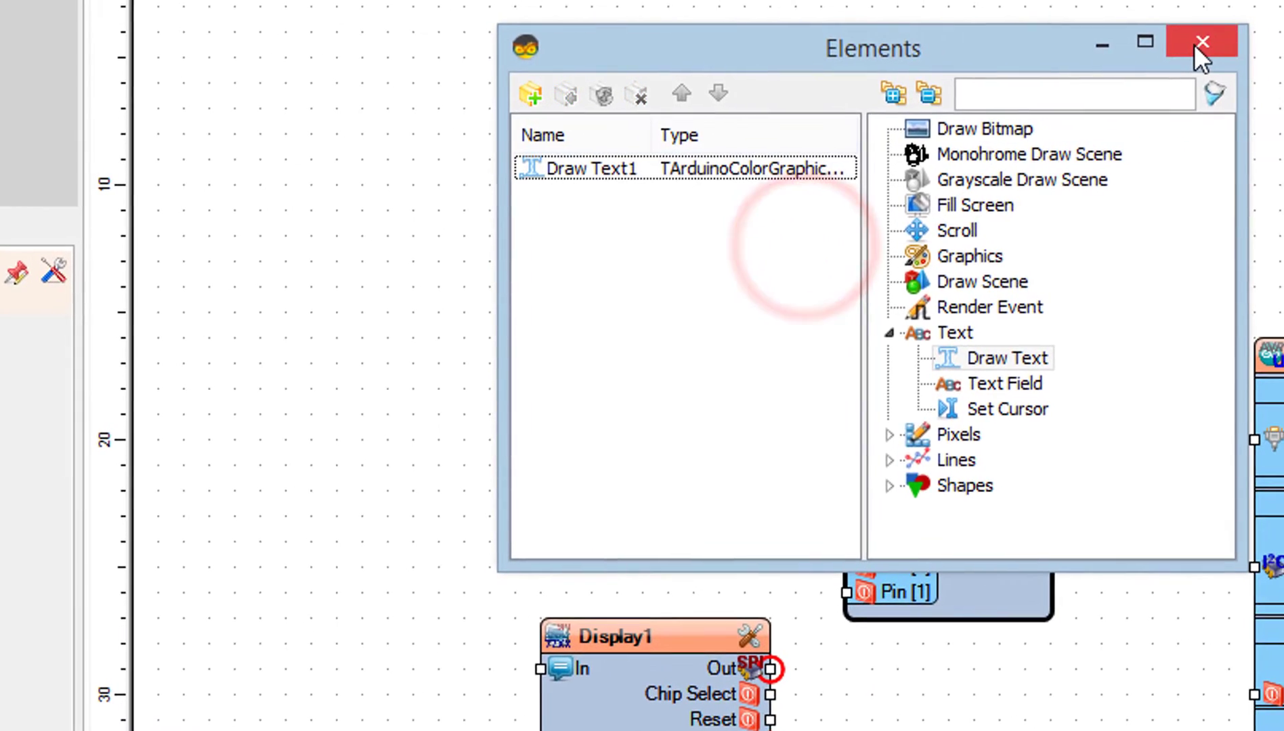
left_click(1188, 45)
left_click_drag(699, 385, 587, 305)
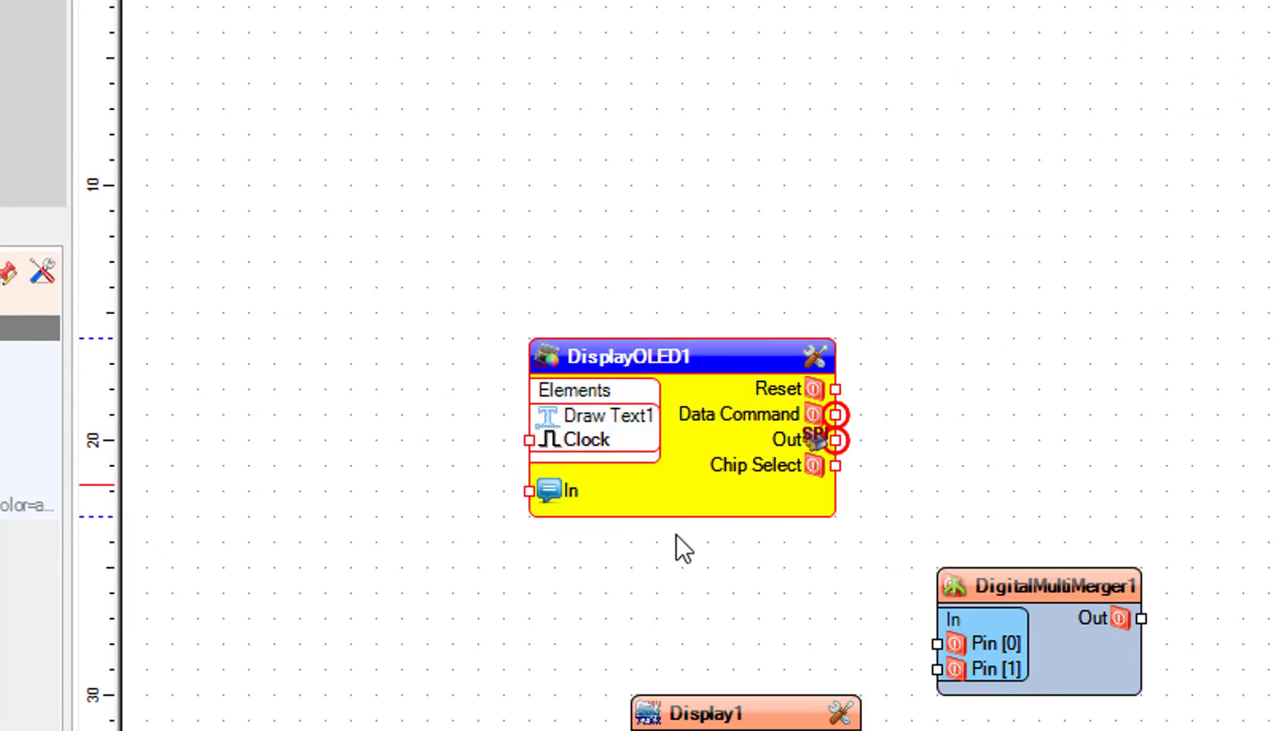
left_click_drag(702, 638, 661, 601)
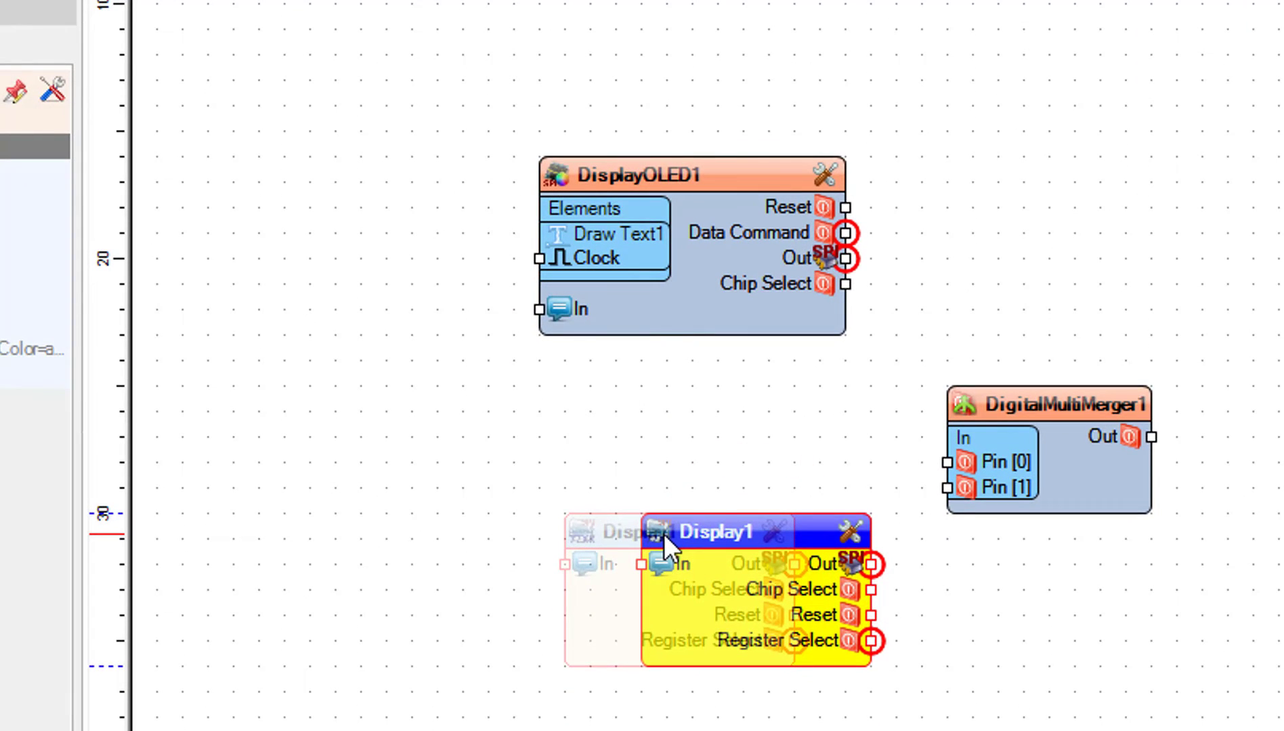
left_click_drag(664, 533, 673, 533)
- Add a Draw Text1 element to Display1 with size 3 and text SPI2
double_click(674, 531)
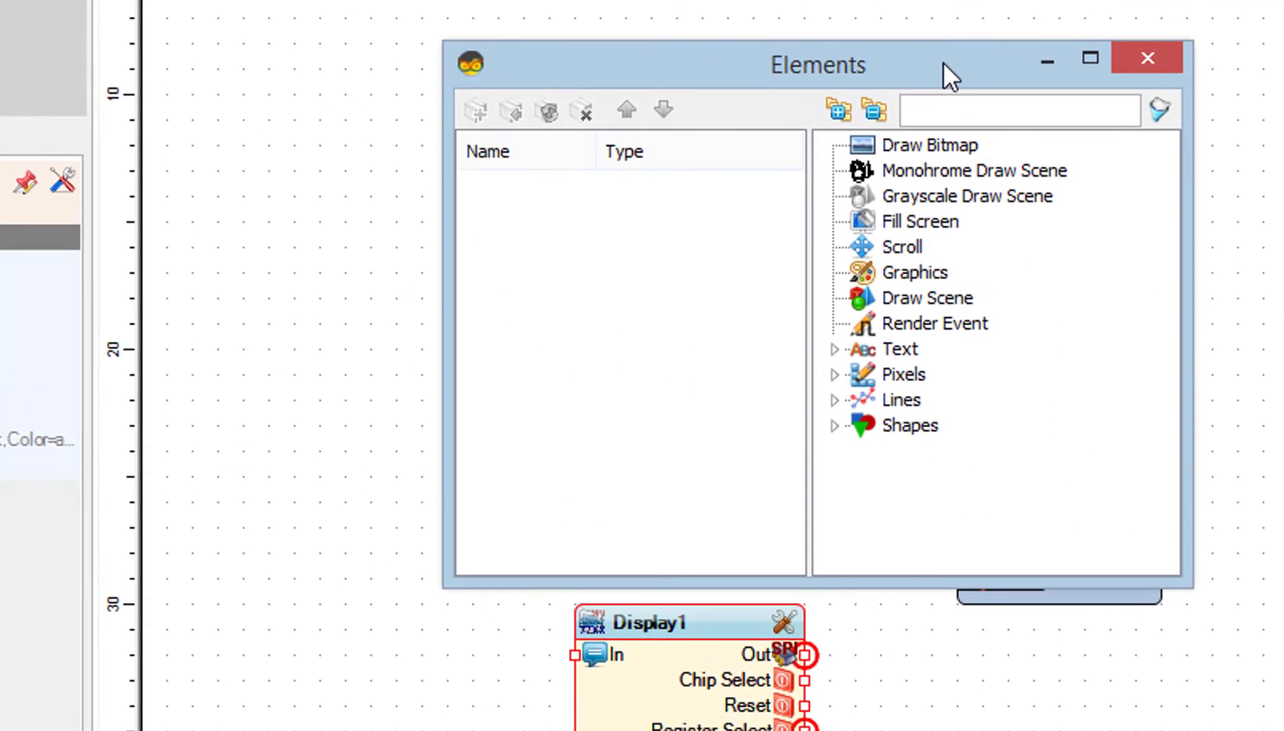
left_click(835, 349)
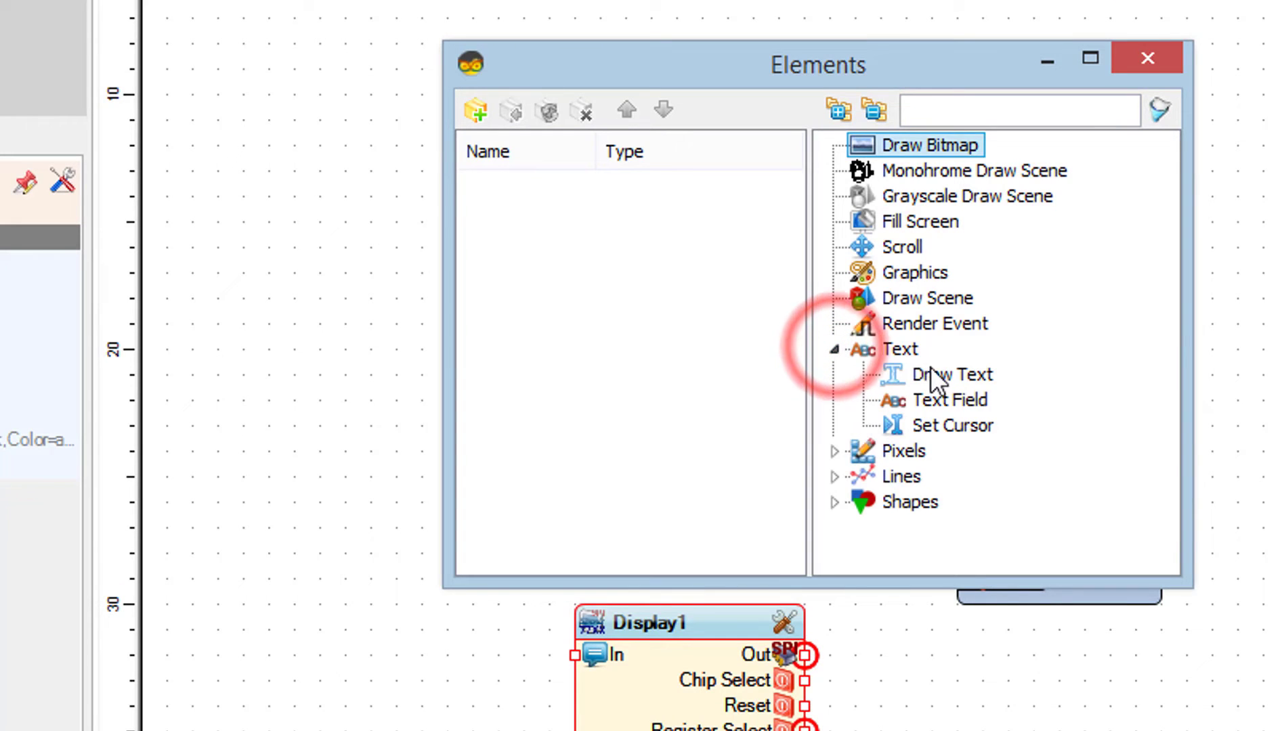
left_click(948, 374)
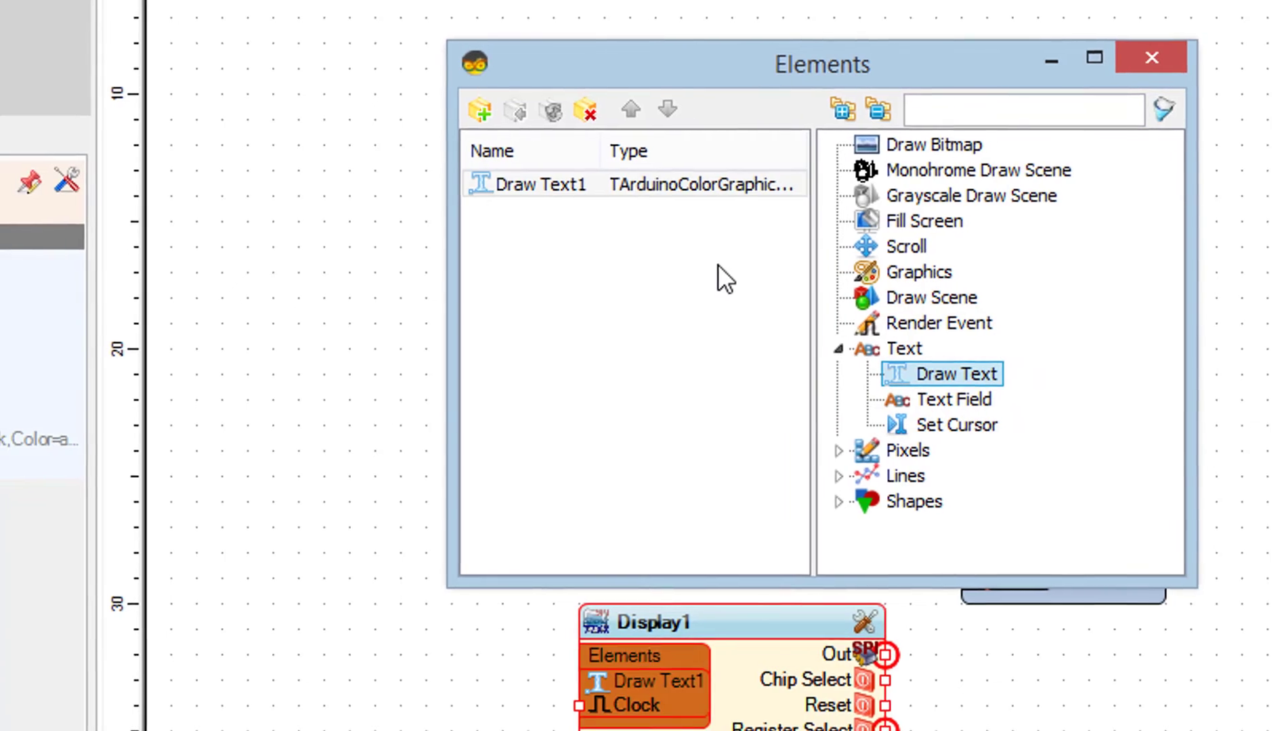
left_click(117, 359)
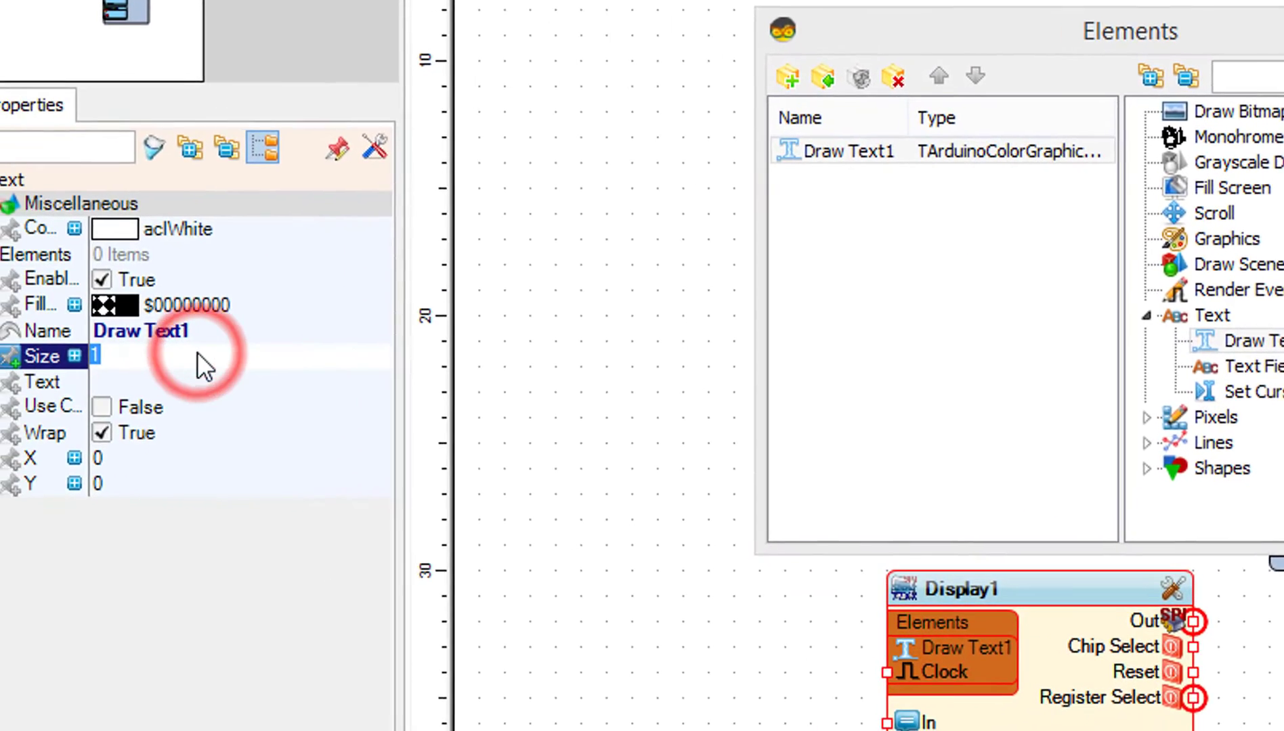
type("3")
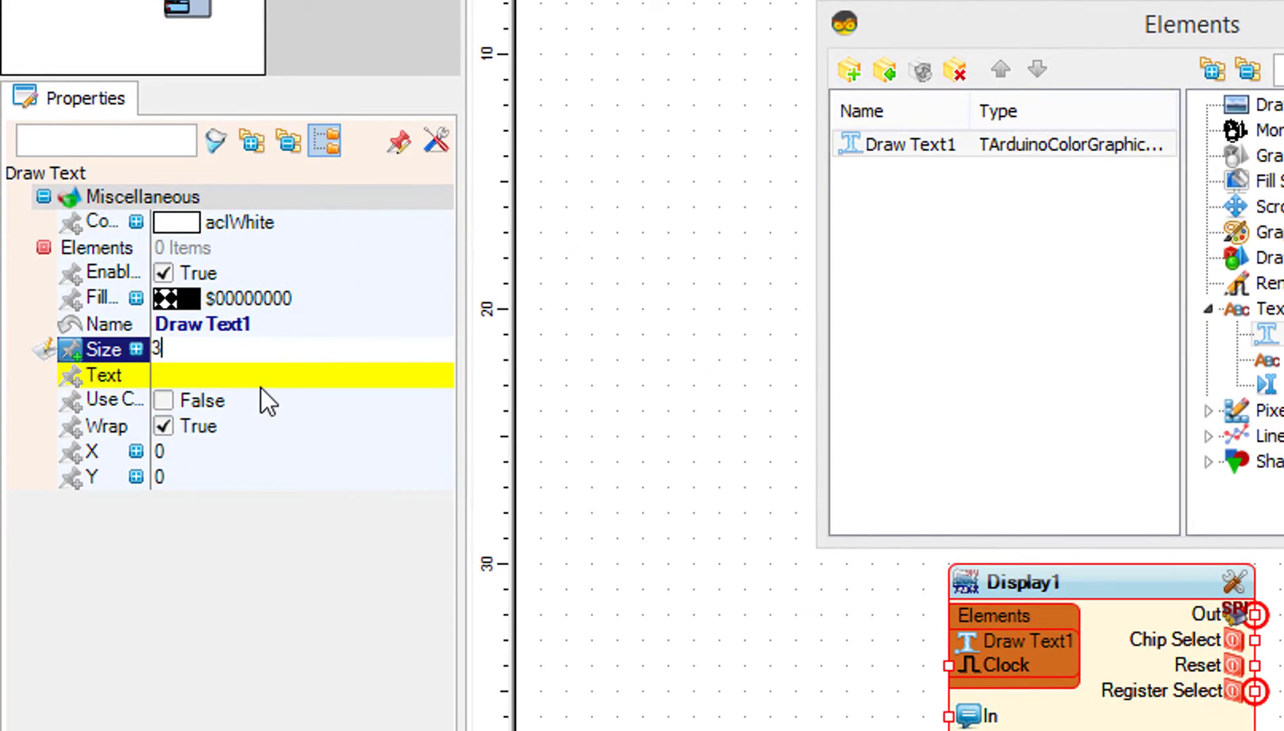
left_click(254, 380)
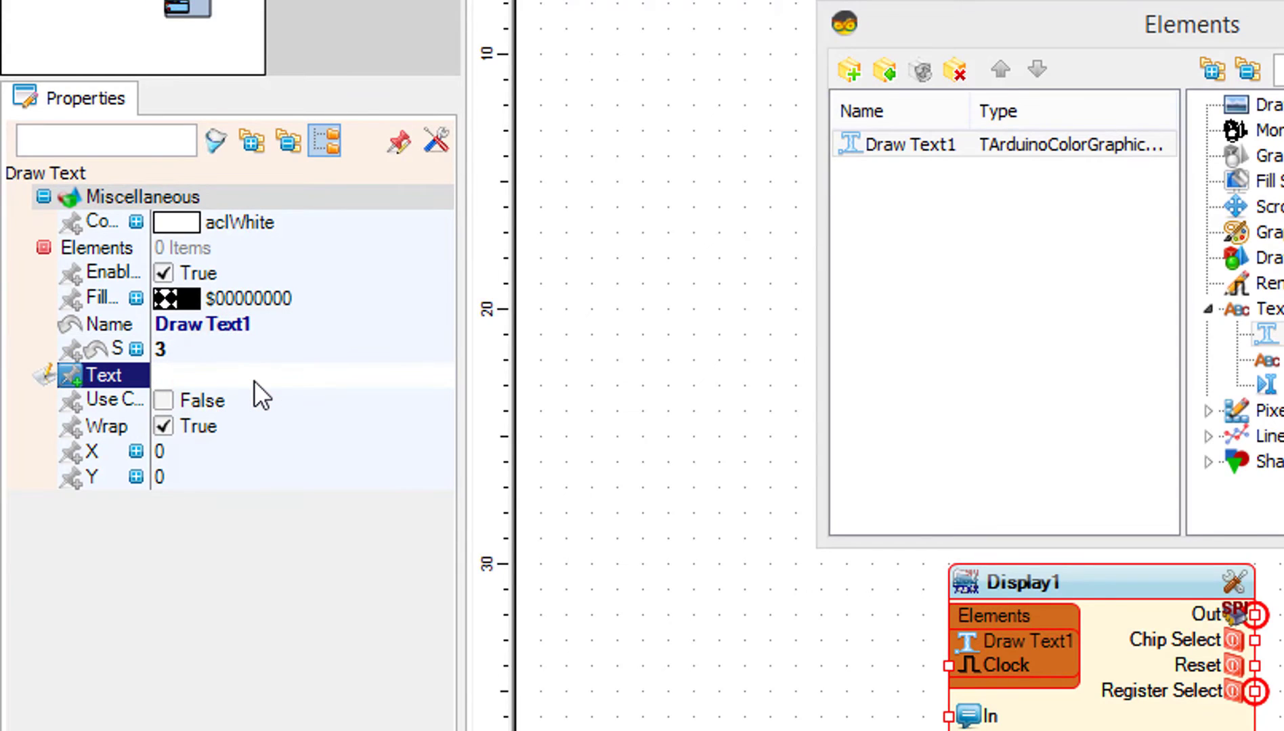
type("SPI2")
left_click(995, 285)
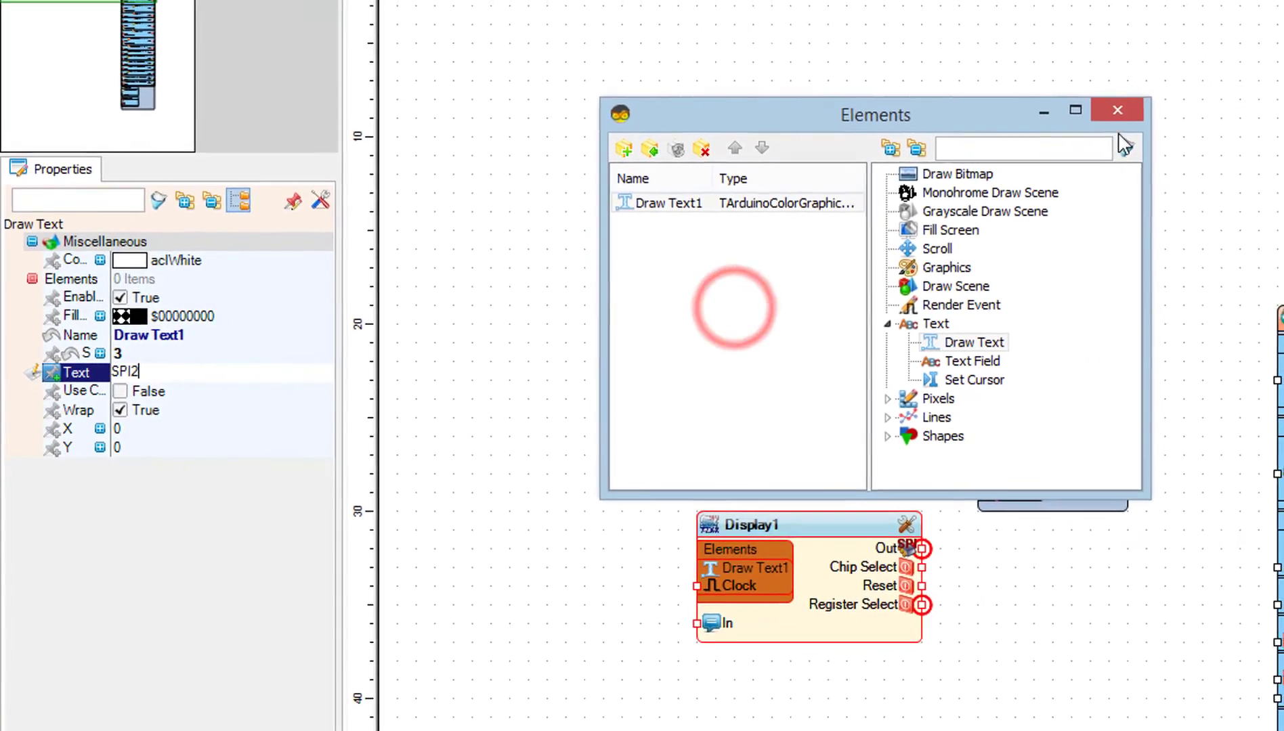
- Close the editor, then wire OLED Reset to Digital[5] and Data Command to merger Pin [0]
left_click(1123, 100)
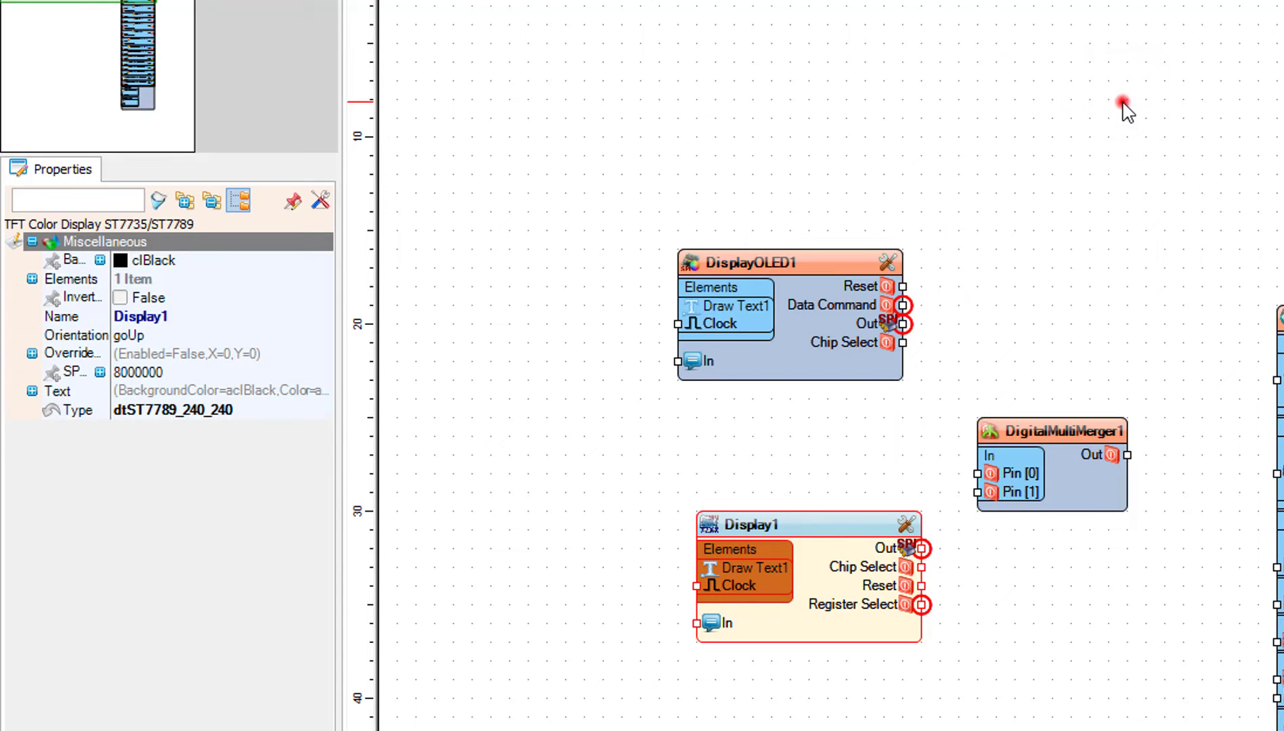
left_click(1123, 101)
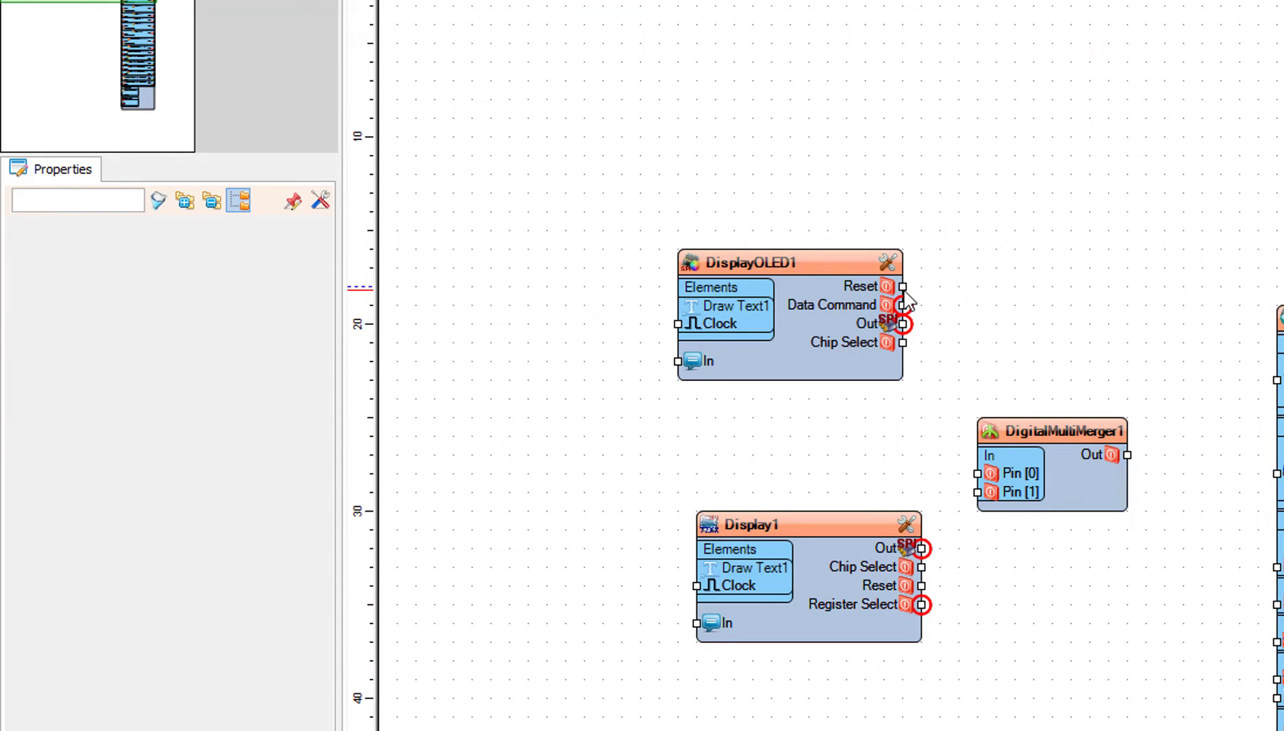
left_click_drag(902, 286, 990, 472)
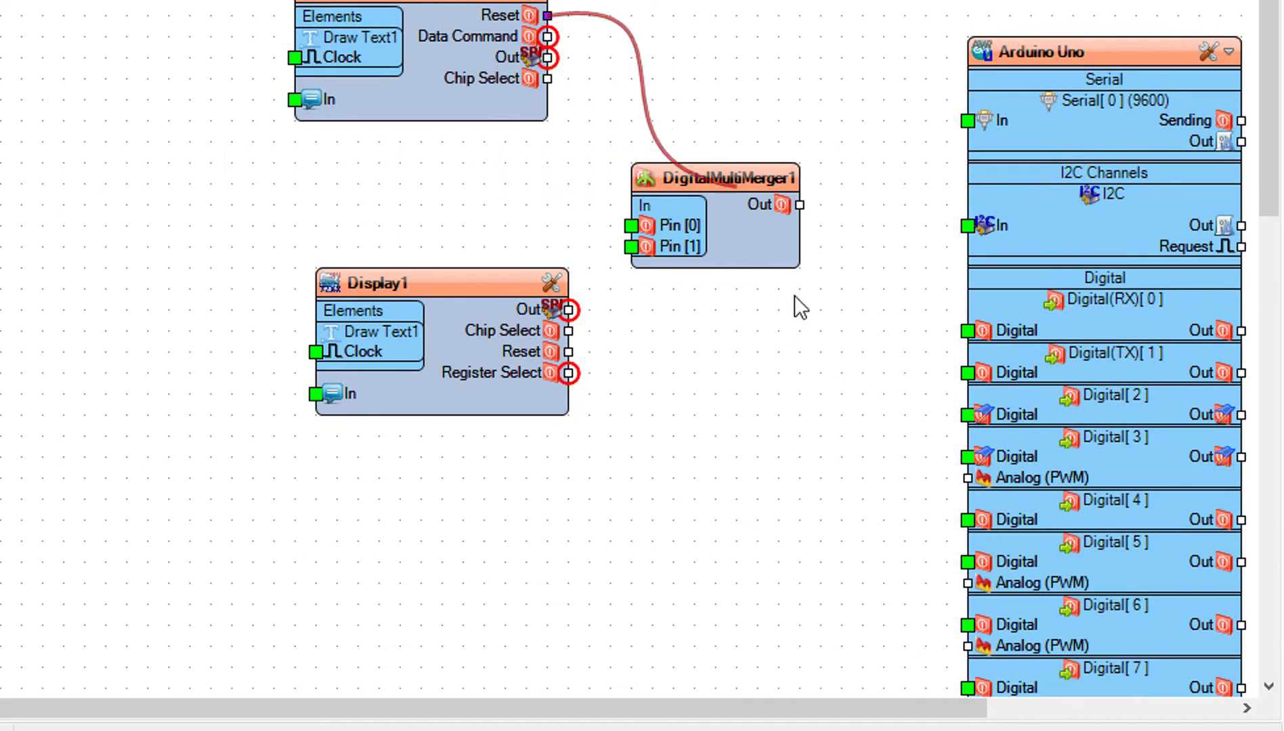
left_click_drag(805, 318, 968, 562)
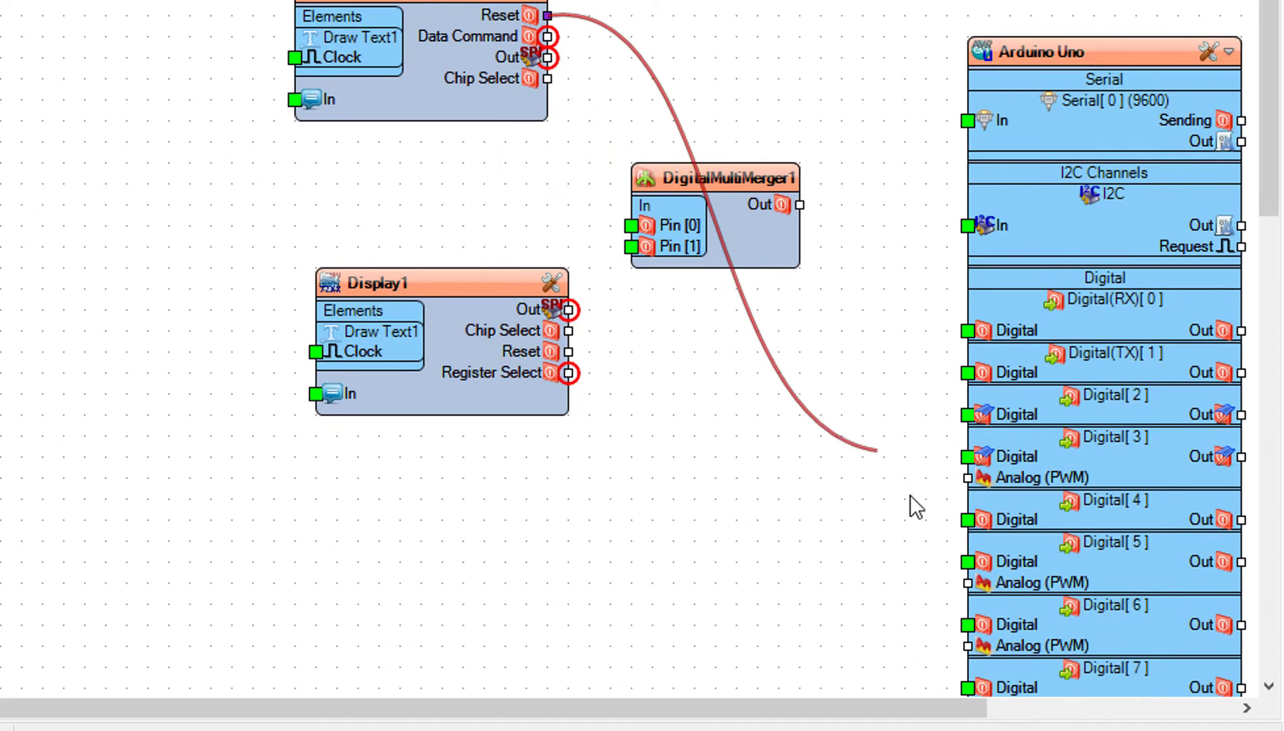
left_click(968, 562)
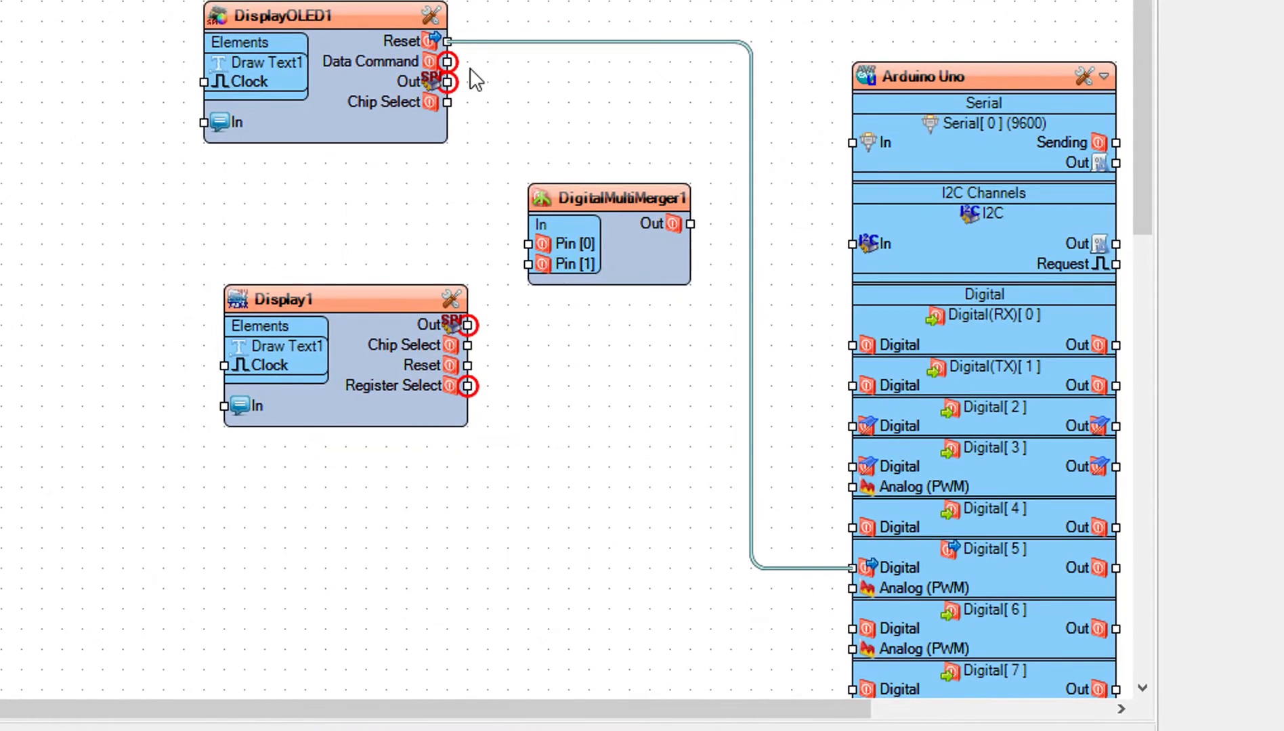
left_click_drag(447, 62, 529, 244)
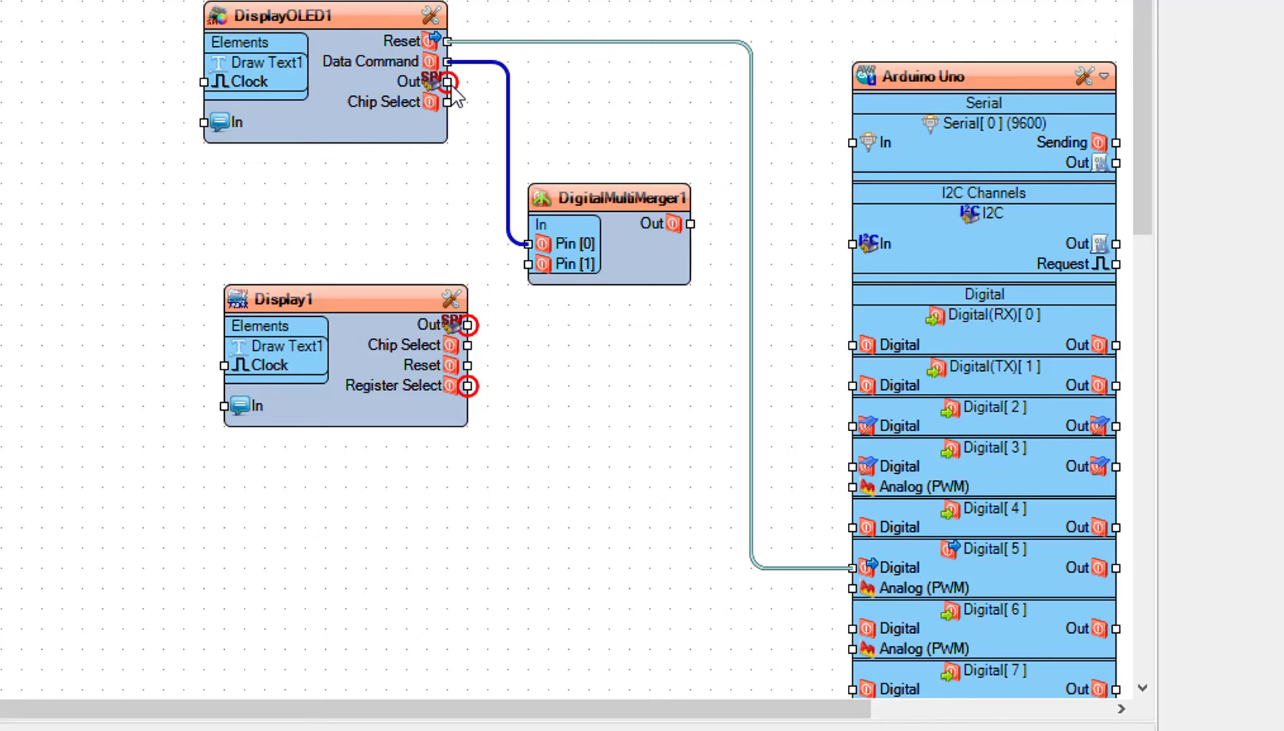
mouse_move(449, 82)
left_mouse_down()
mouse_move(630, 232)
mouse_move(850, 583)
left_mouse_up()
scroll(630, 233, "down", 5)
scroll(630, 232, "down", 8)
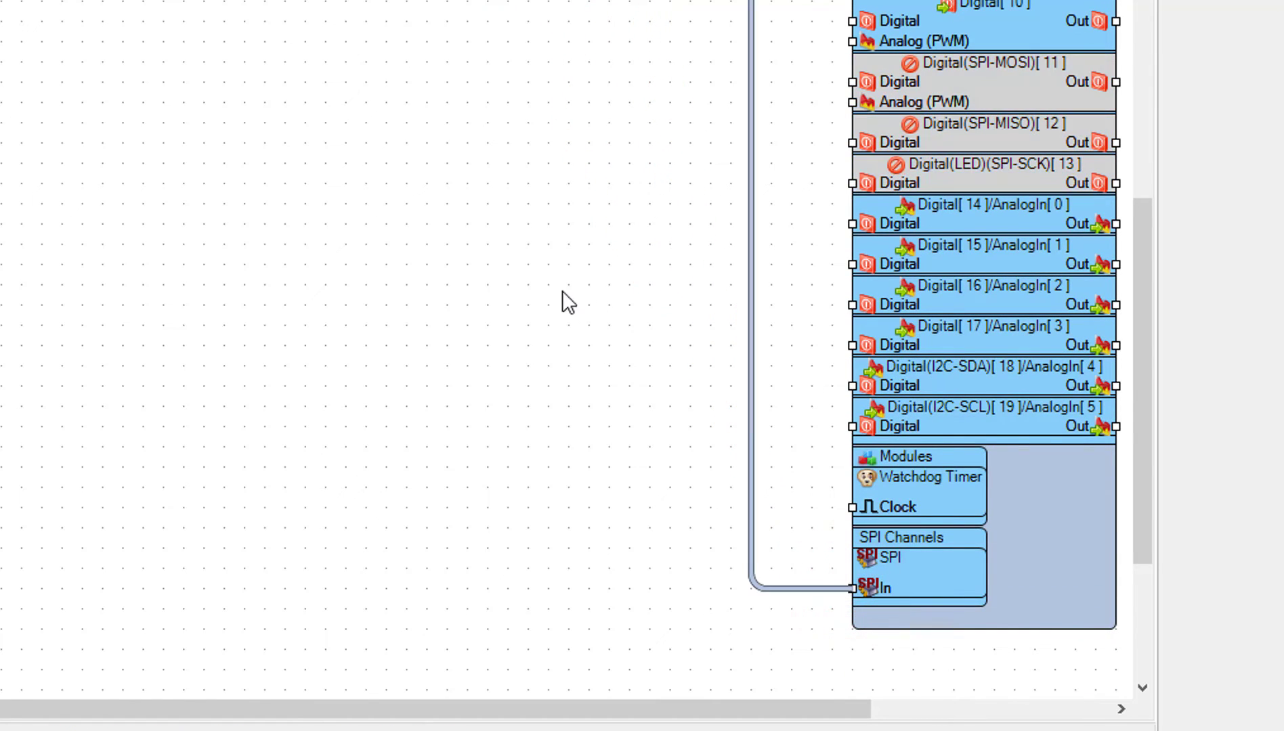
scroll(562, 290, "up", 4)
scroll(562, 291, "up", 5)
scroll(571, 361, "up", 5)
scroll(577, 400, "up", 4)
- Wire OLED Chip Select to Digital[7] and Display1's SPI Out to the Uno's SPI In
left_click_drag(464, 100, 467, 110)
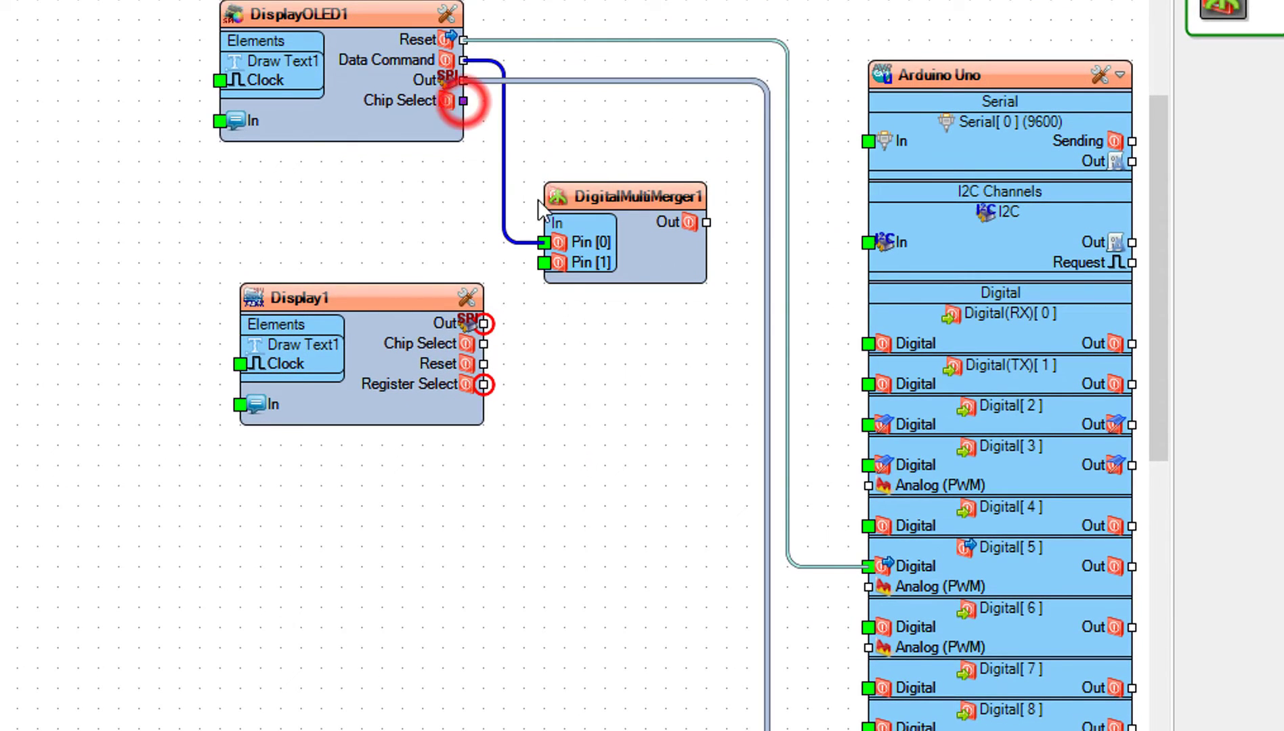
left_click_drag(560, 223, 869, 688)
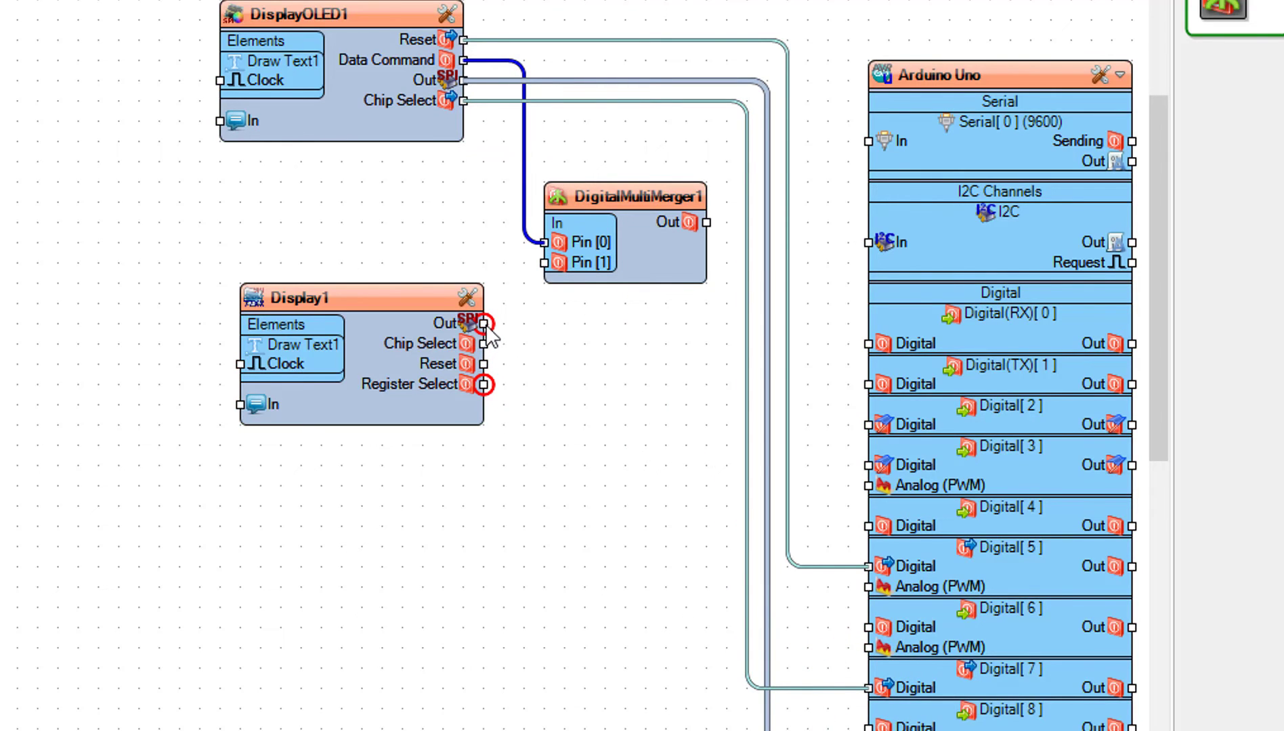
mouse_move(484, 323)
left_mouse_down()
mouse_move(604, 399)
mouse_move(604, 322)
left_mouse_up()
scroll(604, 399, "down", 8)
scroll(604, 399, "down", 8)
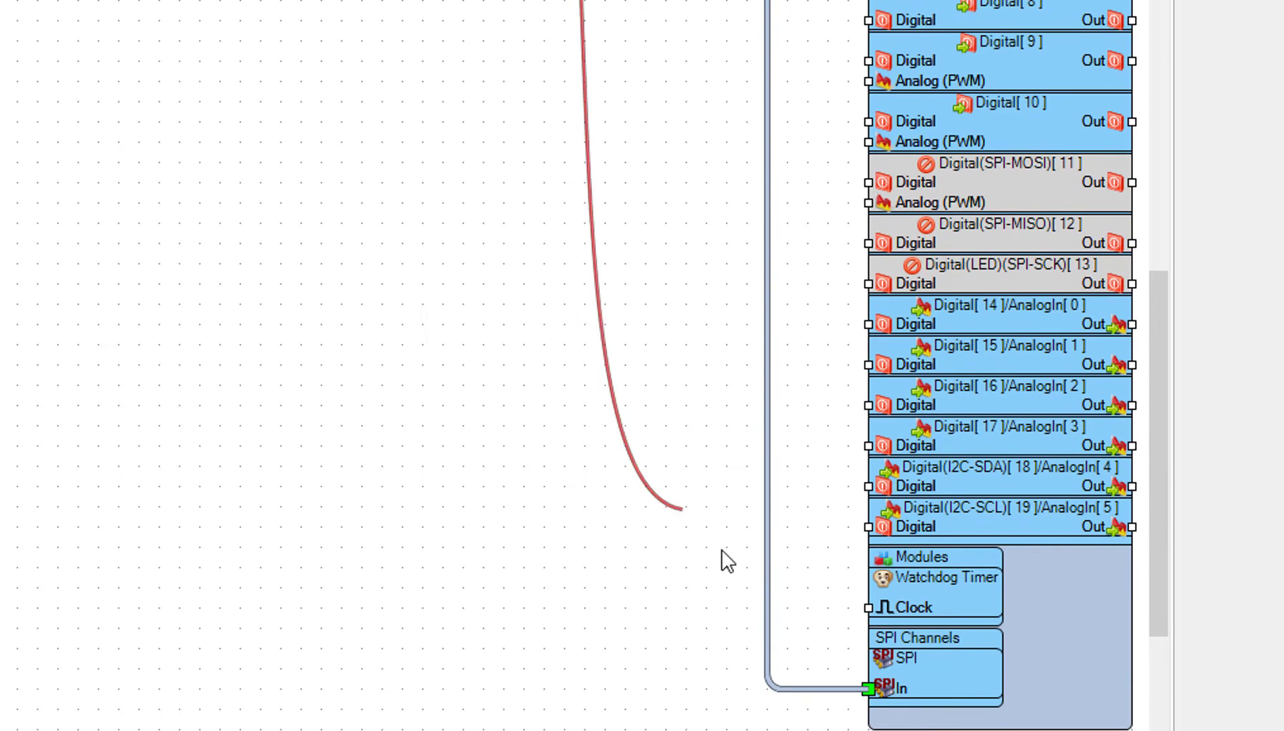
left_click(868, 686)
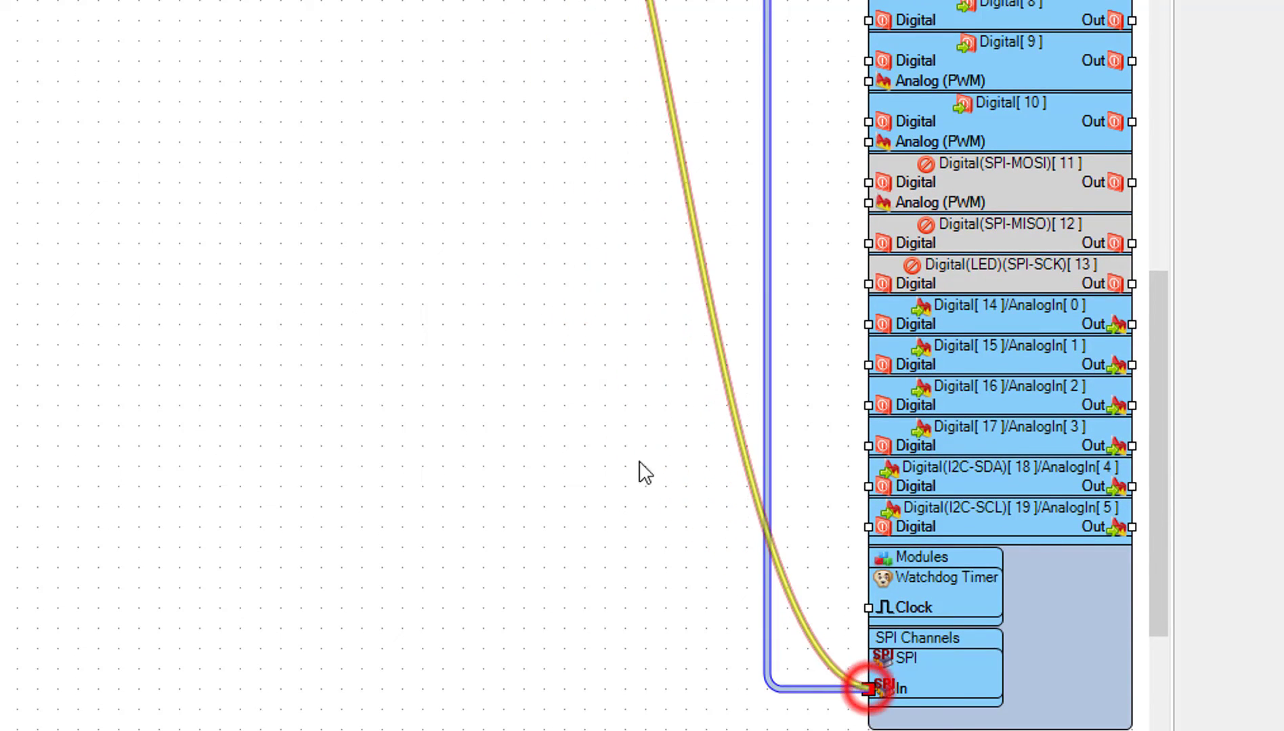
scroll(502, 391, "up", 3)
scroll(502, 391, "up", 3)
scroll(502, 391, "up", 3)
scroll(502, 391, "up", 2)
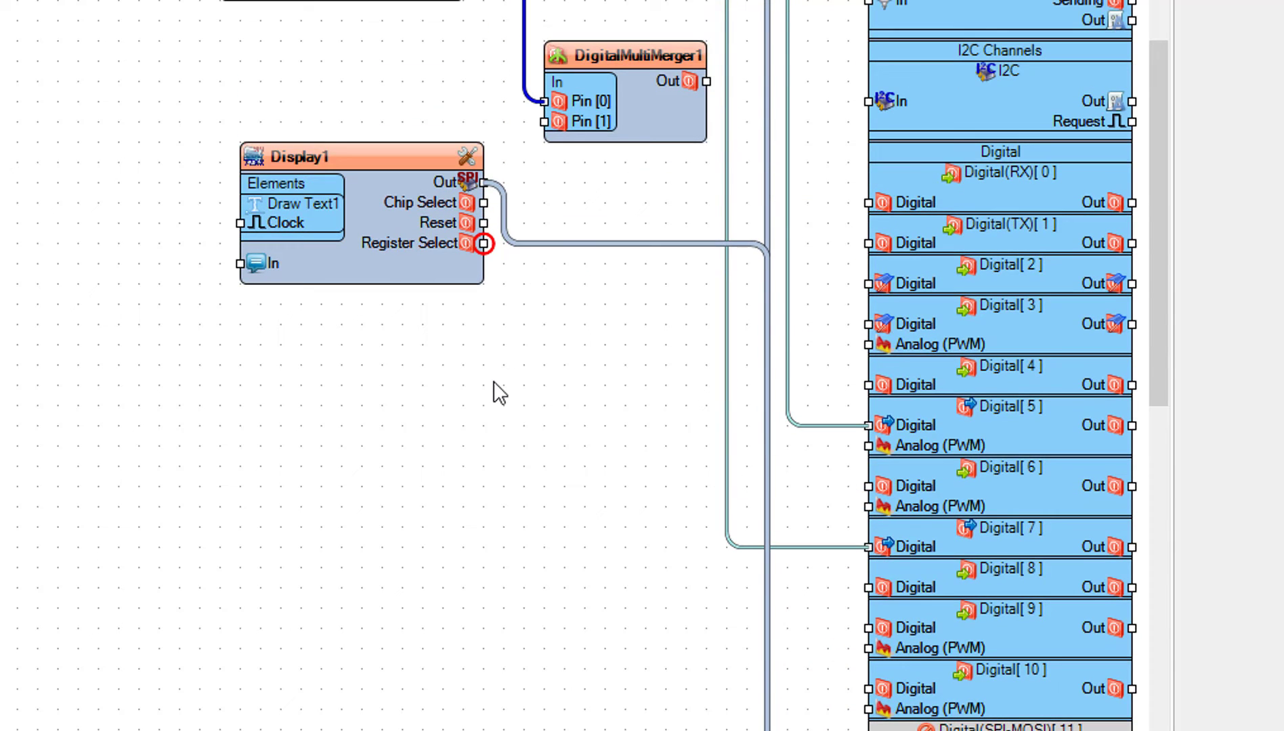
- Connect three wires: Display1 Reset to Digital[9], Register Select to Pin [1], merger Out to Digital[8]
left_click(484, 223)
mouse_move(485, 236)
left_mouse_down()
mouse_move(869, 641)
mouse_move(869, 628)
left_mouse_up()
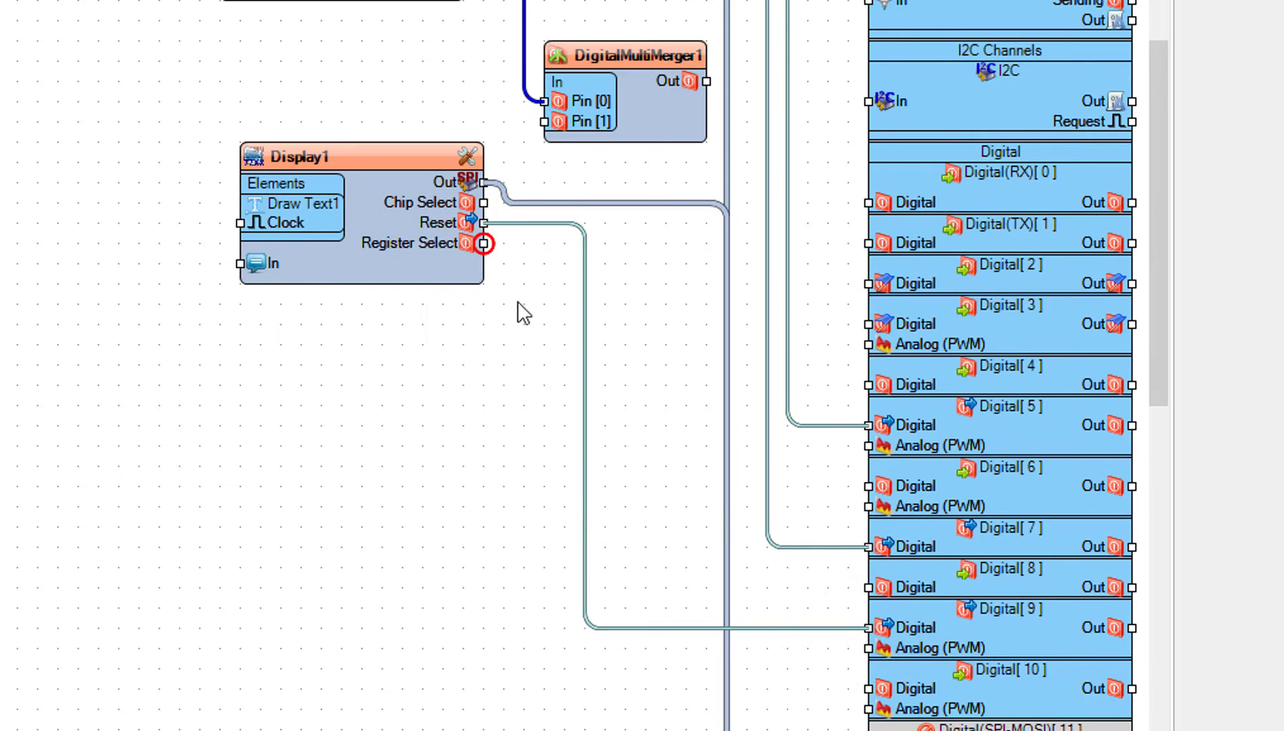
left_click_drag(485, 244, 487, 246)
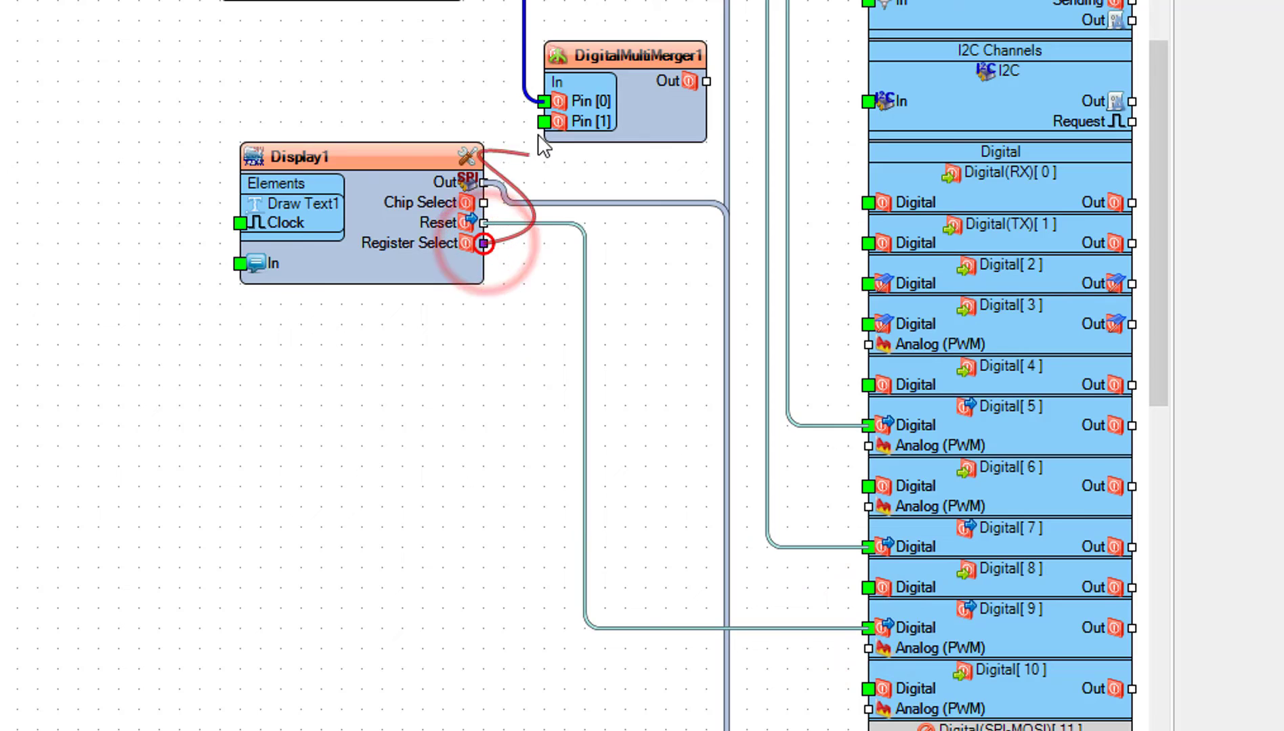
left_click_drag(521, 186, 543, 121)
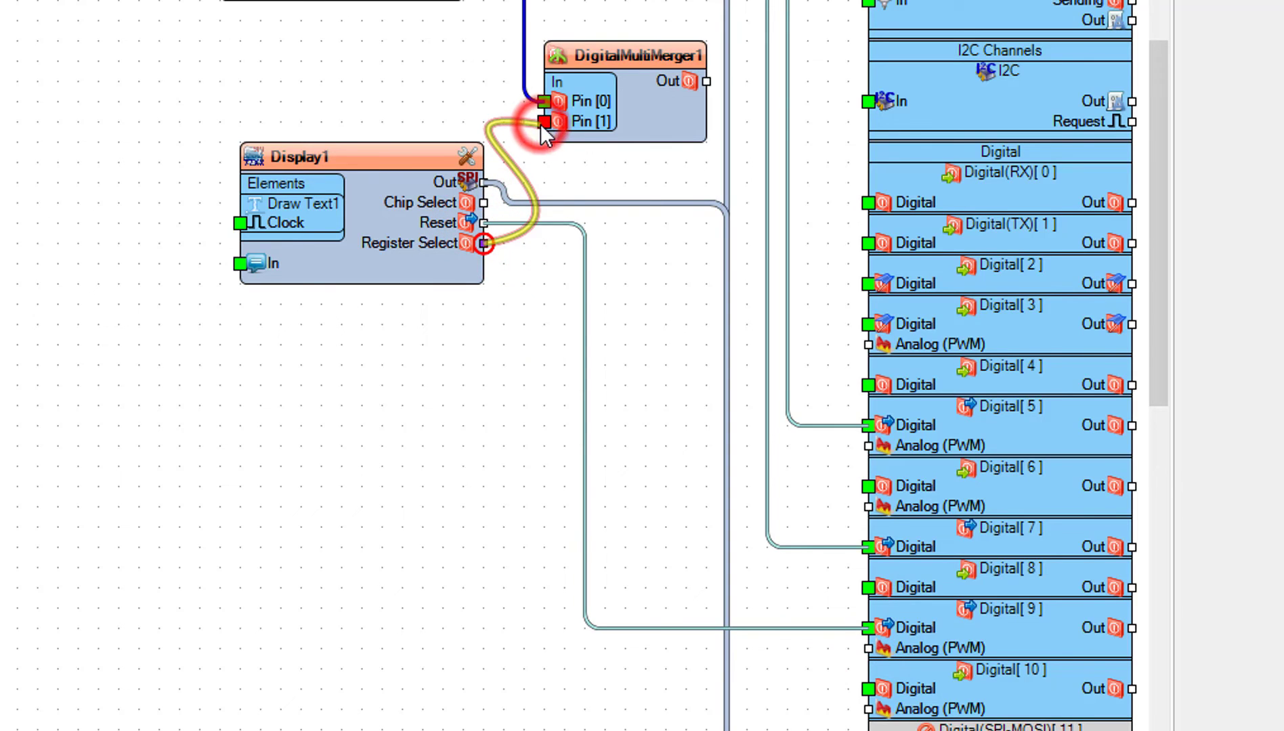
left_click(569, 518)
mouse_move(705, 81)
left_mouse_down()
mouse_move(811, 531)
mouse_move(869, 587)
left_mouse_up()
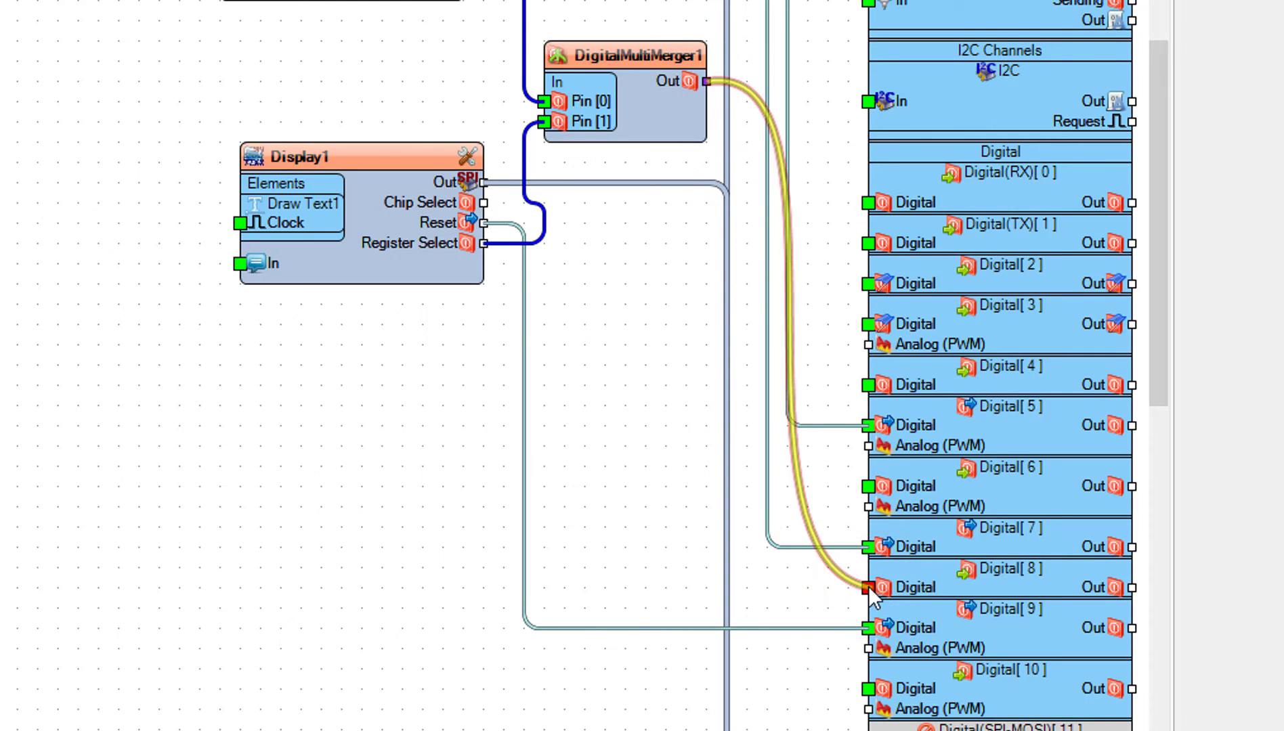
left_click(832, 601)
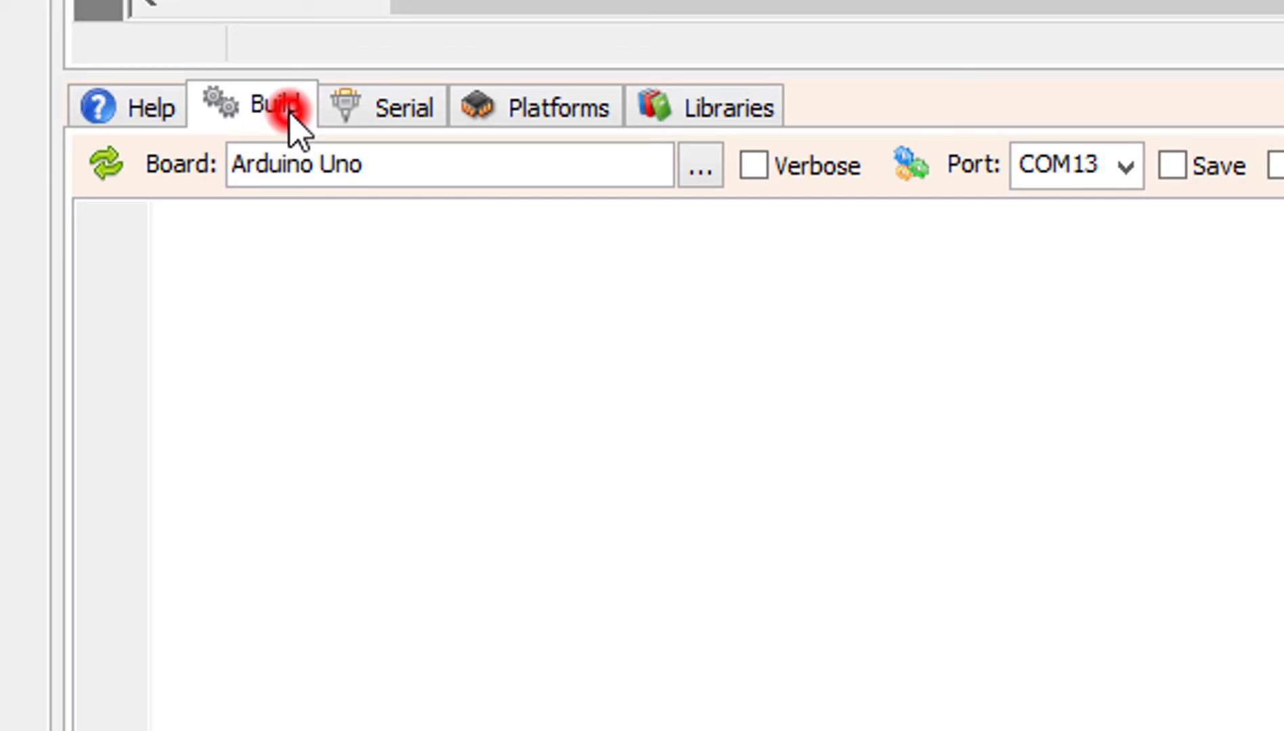
- Select port COM13 in the Build settings, then compile and upload the sketch
left_click(273, 107)
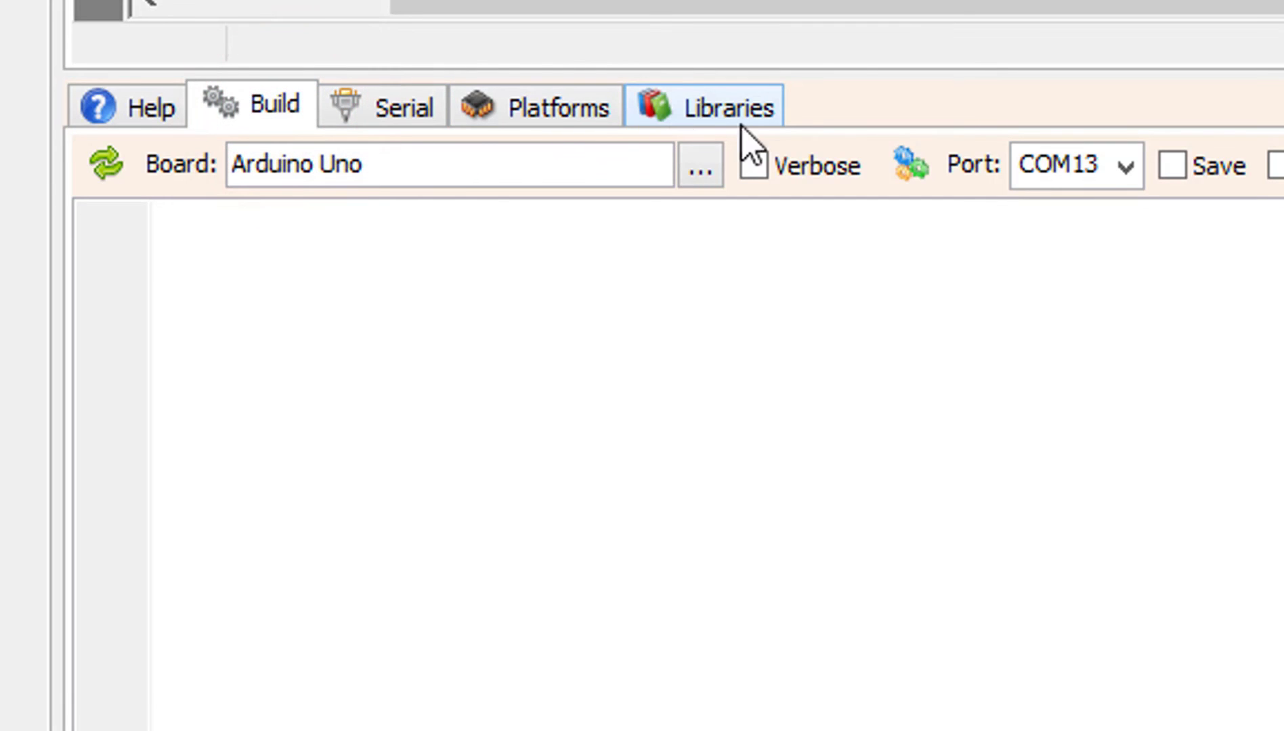
left_click(1049, 171)
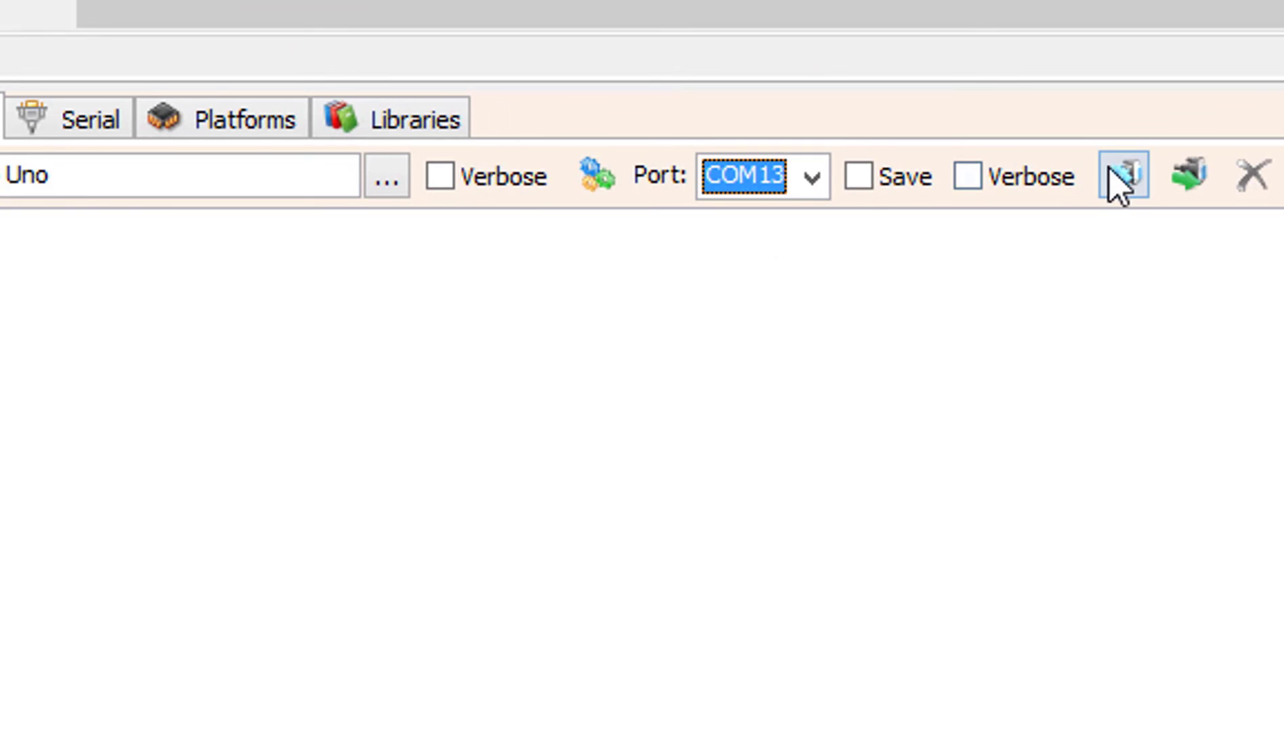
left_click(1130, 176)
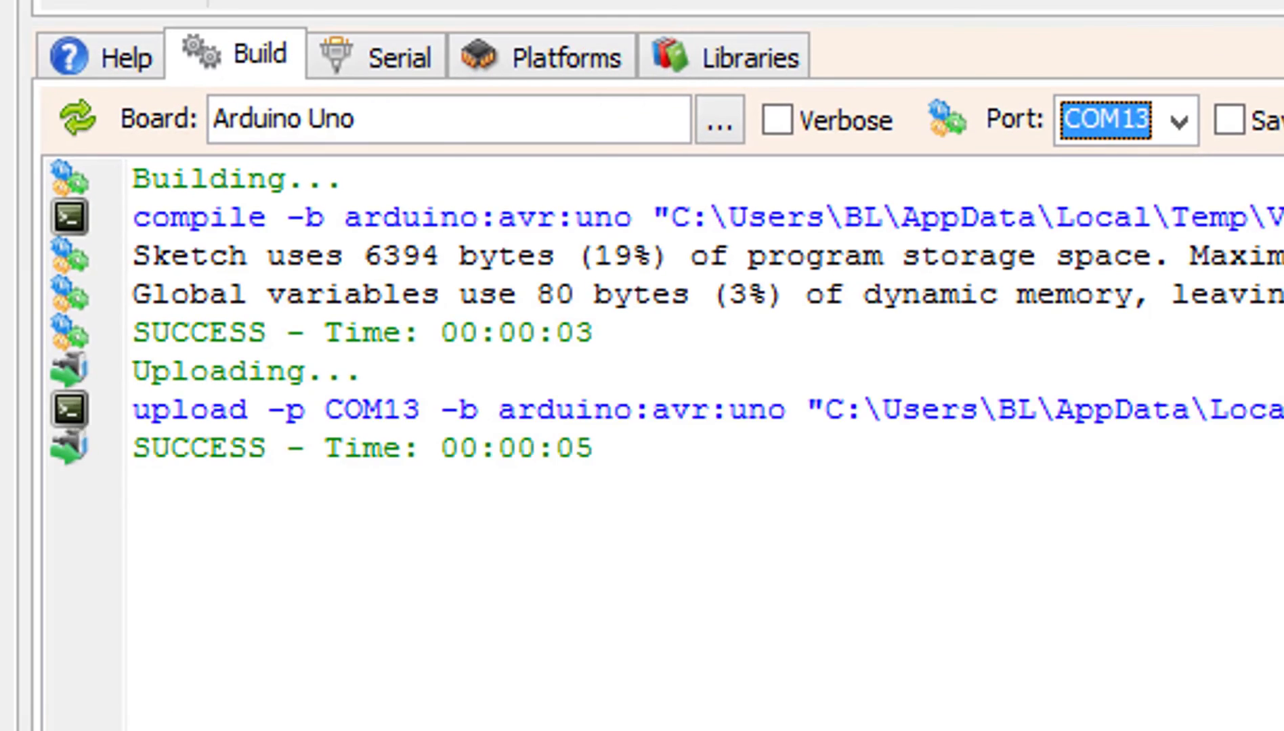